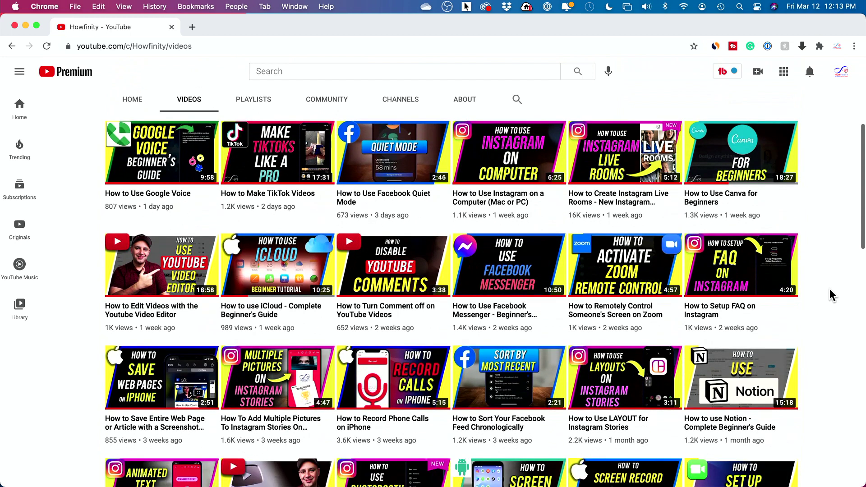
- Scroll down through the Howfinity channel's video thumbnails and back up to the top
scroll(832, 295, "down", 3)
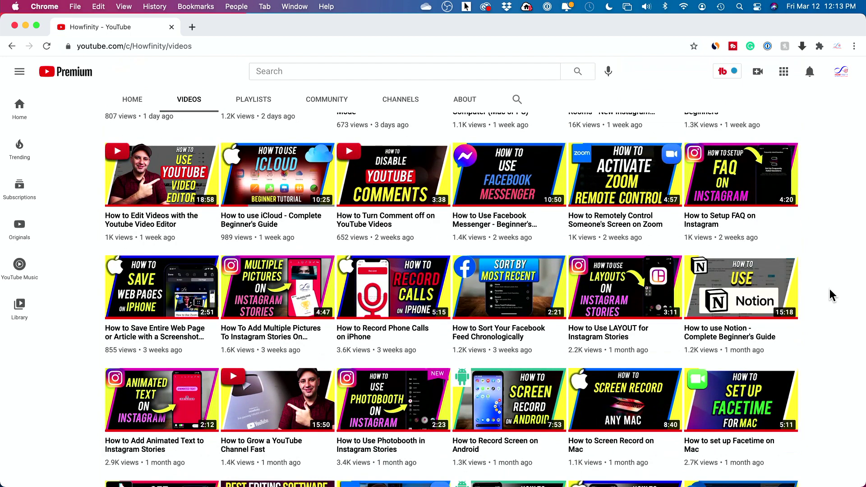
scroll(832, 295, "down", 8)
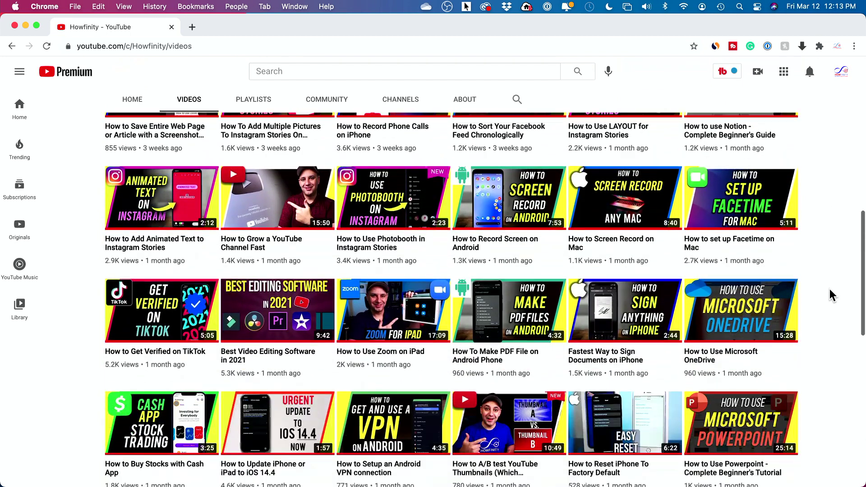
scroll(832, 295, "up", 8)
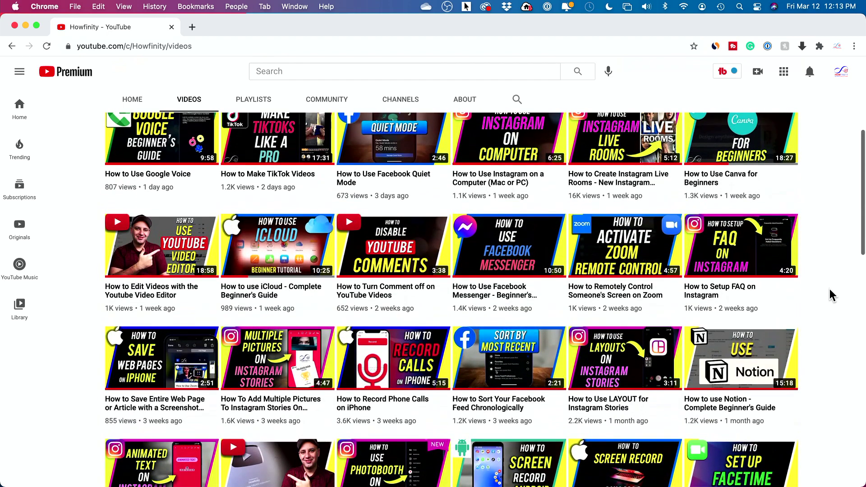
scroll(832, 295, "up", 5)
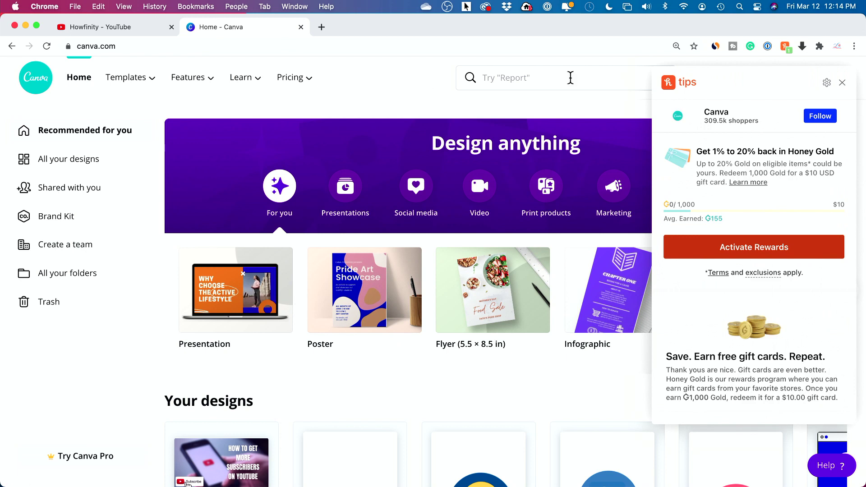
- Dismiss the Honey popup and create a custom-size 1920 × 1080 px design
left_click(841, 84)
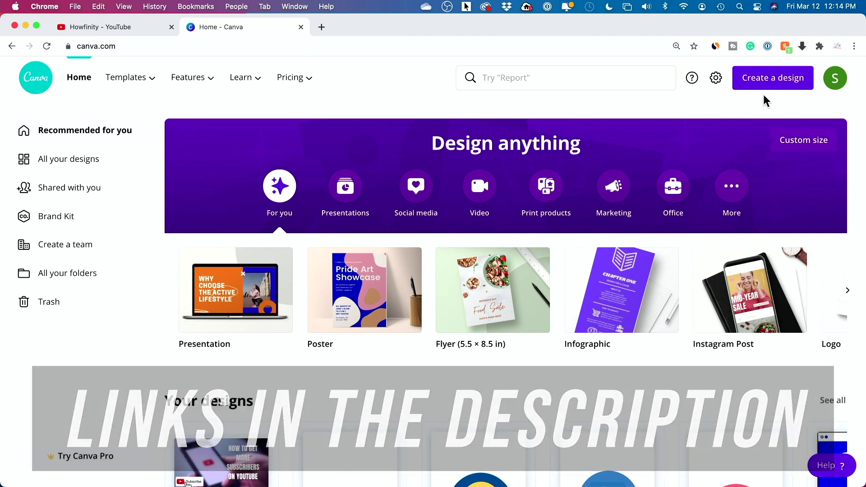
left_click(761, 90)
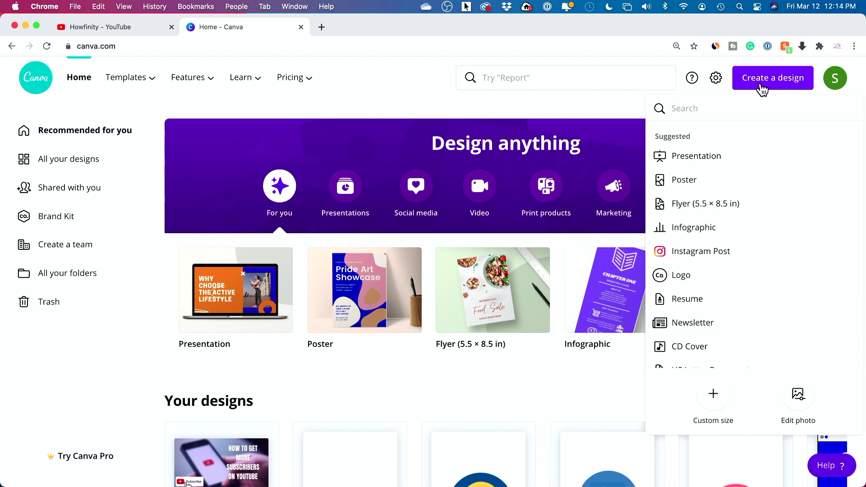
left_click(713, 400)
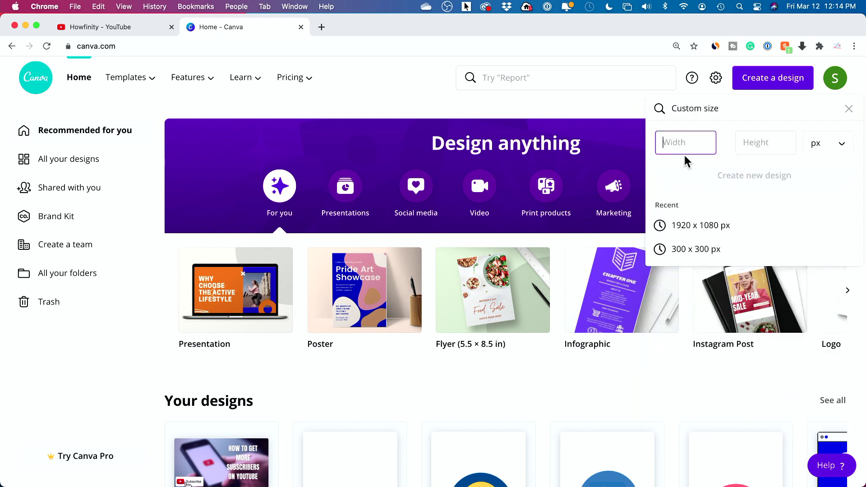
type("1920")
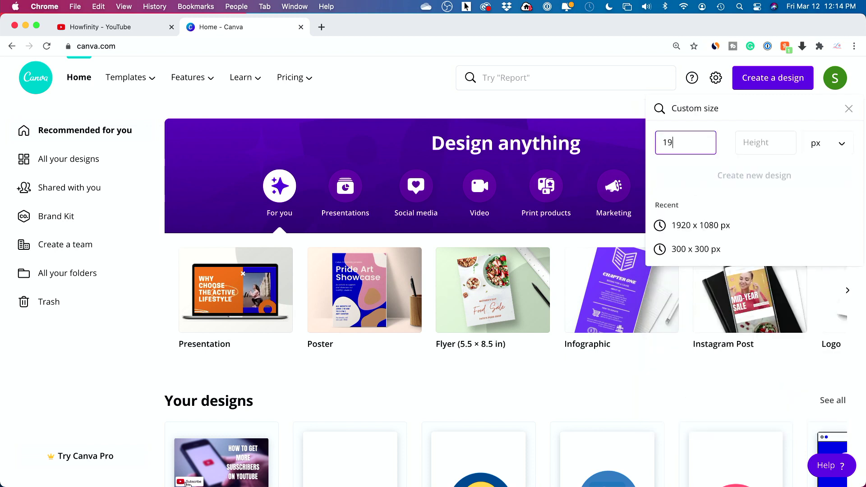
key("Tab")
type("1080")
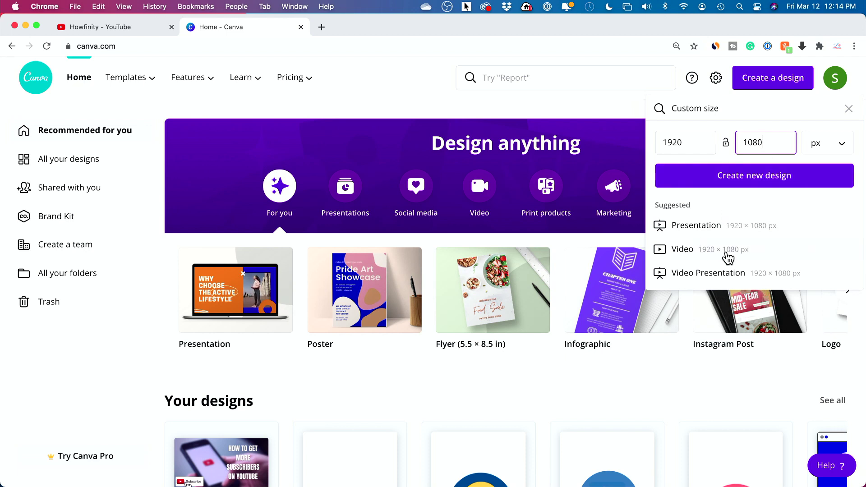
left_click(762, 182)
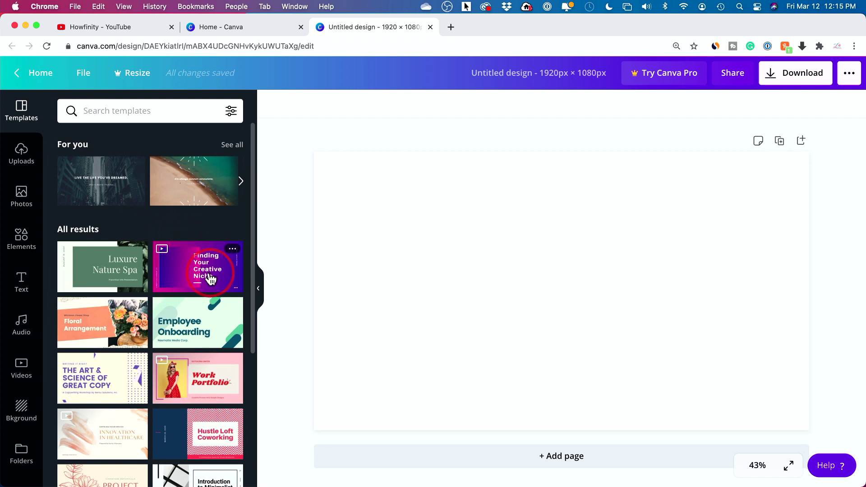
- Apply the Corporate Brand Guidelines template's title page, then undo it
scroll(186, 273, "down", 3)
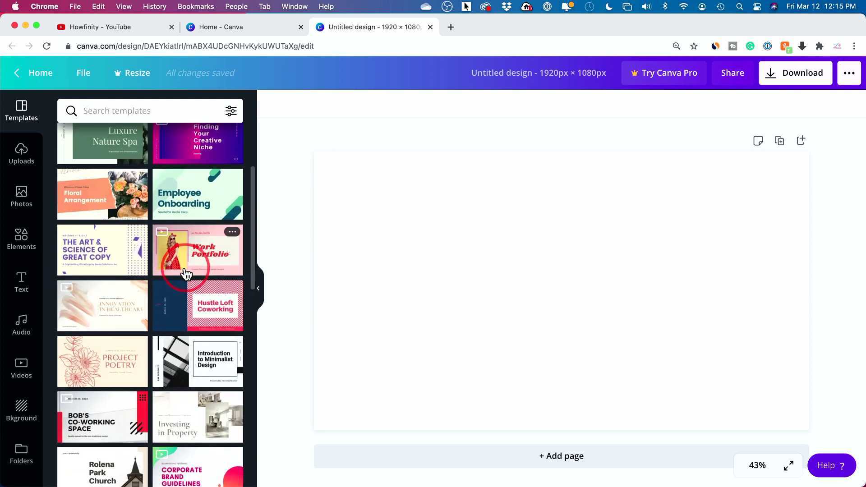
scroll(186, 273, "down", 2)
scroll(185, 273, "down", 1)
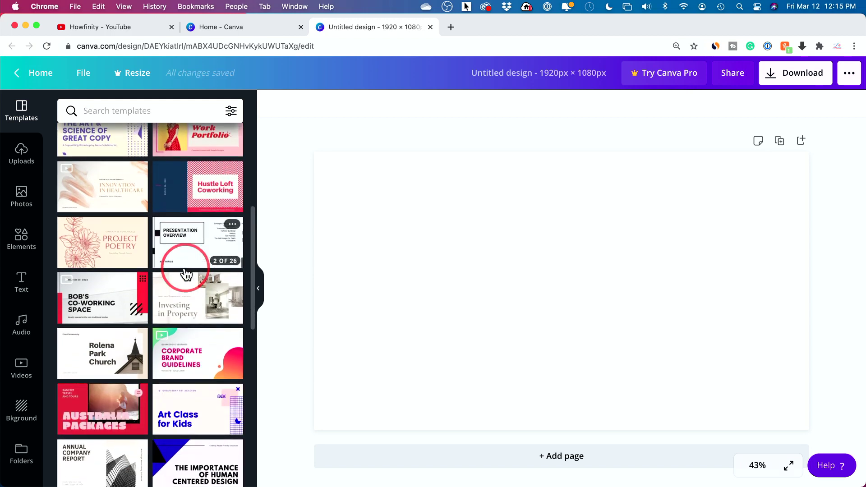
left_click(208, 362)
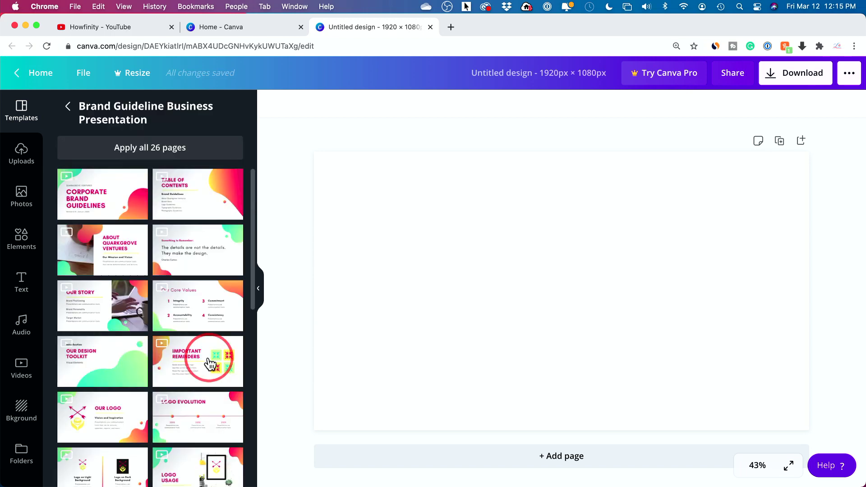
left_click(120, 202)
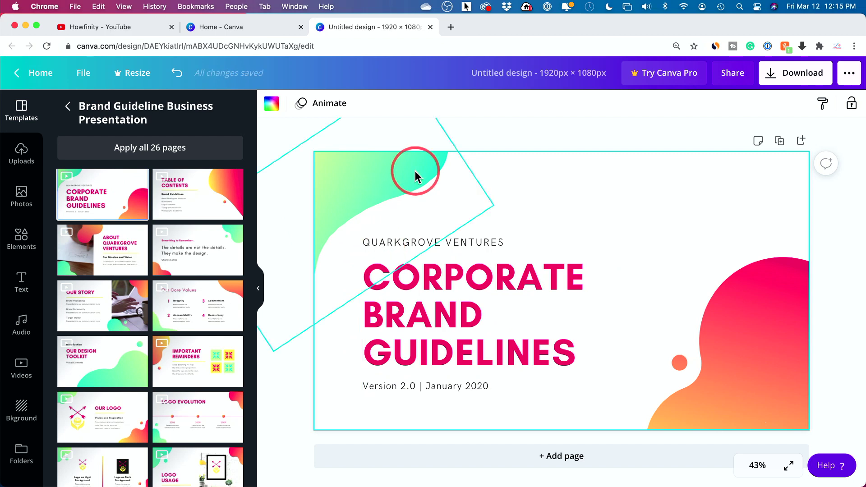
double_click(443, 277)
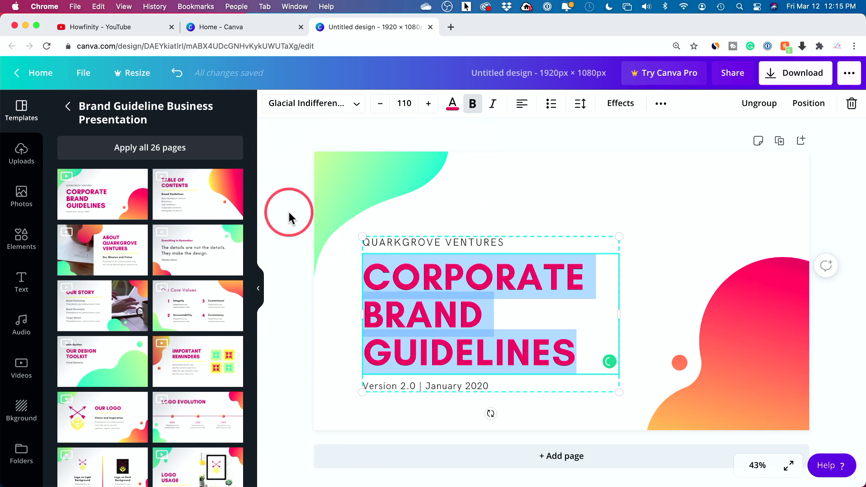
left_click(67, 107)
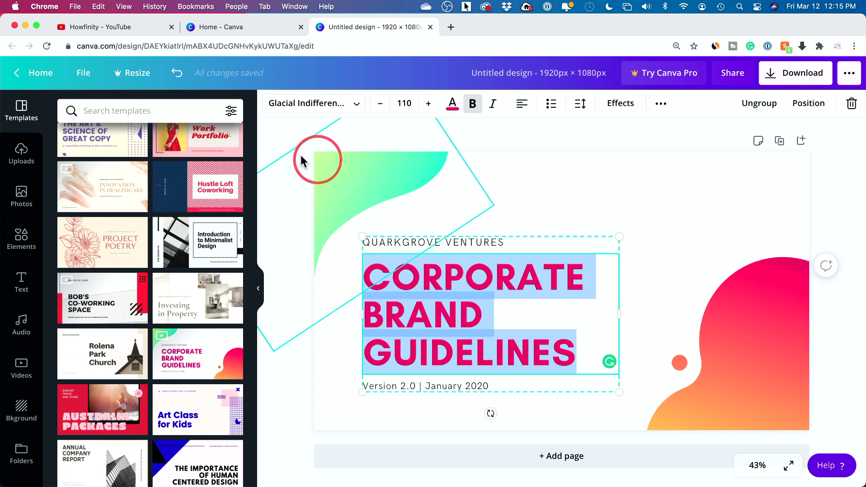
left_click(174, 80)
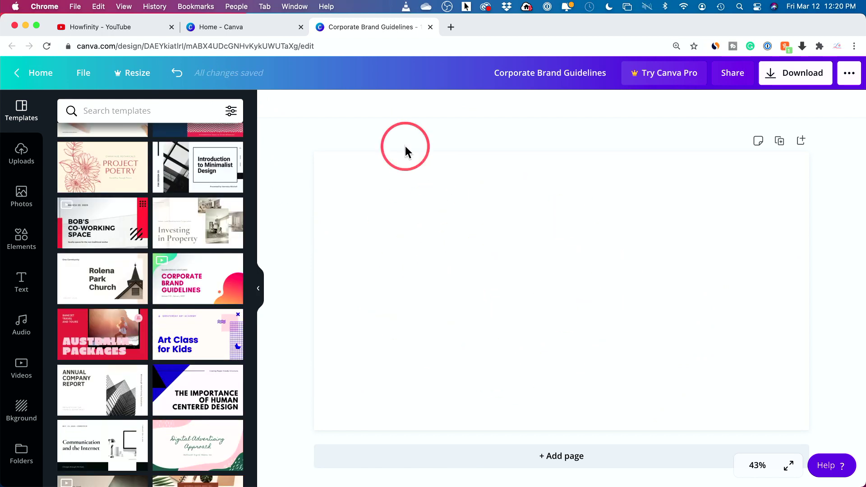
- Show the Uploads panel, then return to the Howfinity YouTube channel tab
left_click(23, 158)
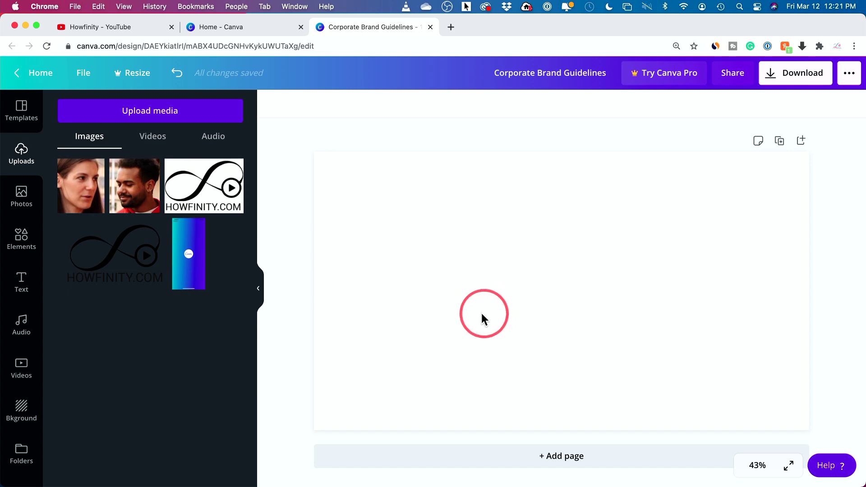
left_click(116, 27)
scroll(334, 243, "down", 3)
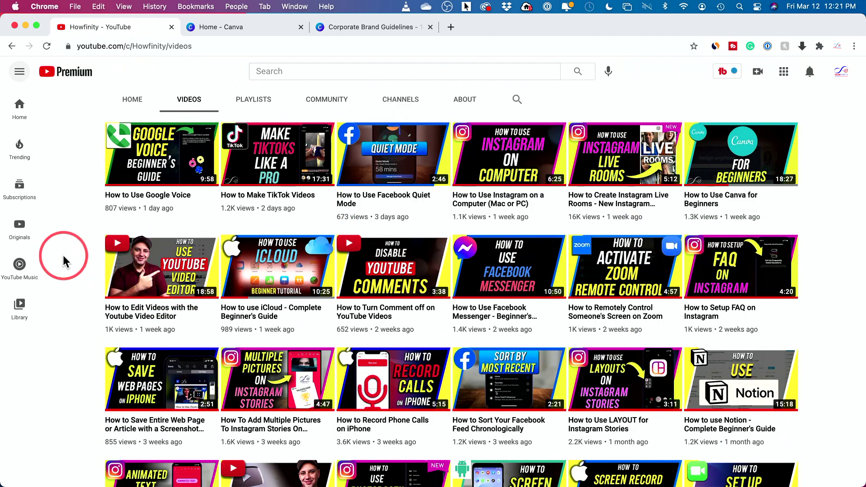
- Scroll the channel's video grid and bring up the Howfinity Filmmaker folder in Finder
scroll(74, 260, "down", 2)
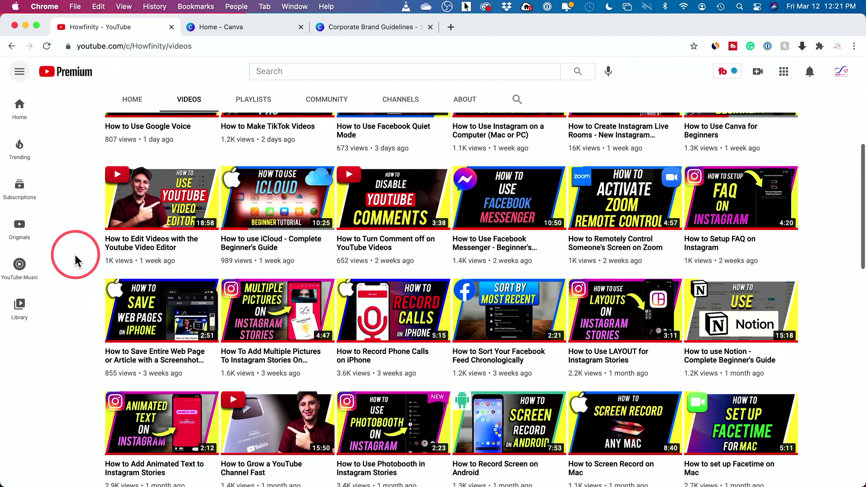
scroll(74, 261, "down", 1)
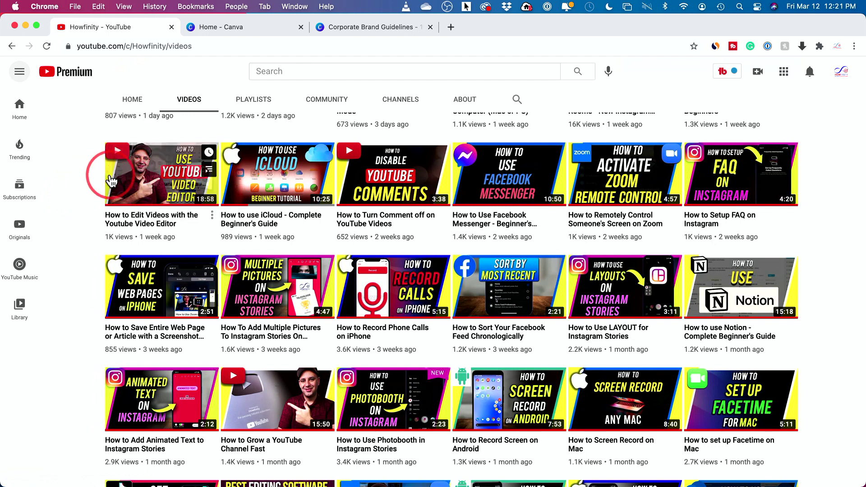
key("super+Tab")
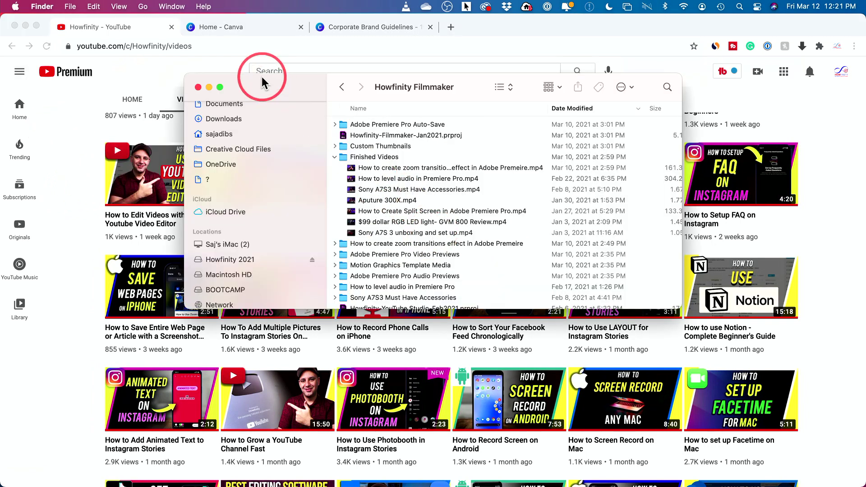
- Open 'Sony A7S 3 unboxing and set up.mp4' in VLC from Finder
mouse_move(262, 80)
left_mouse_down()
mouse_move(250, 97)
mouse_move(277, 86)
left_mouse_up()
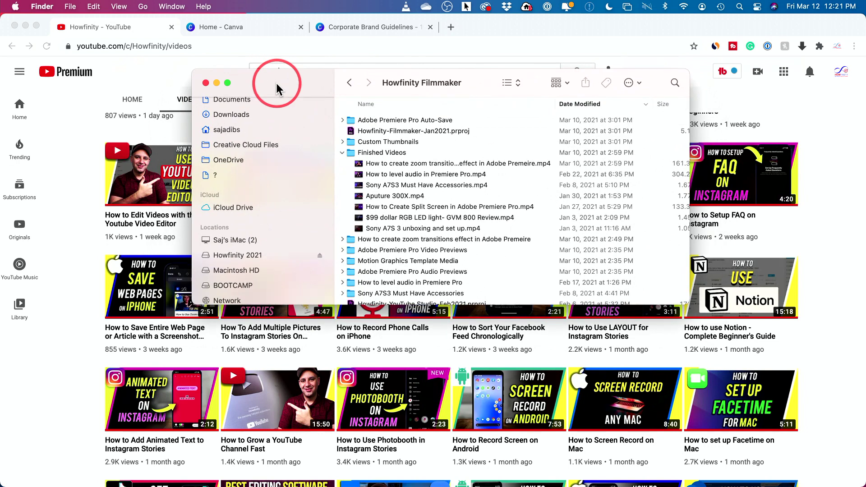
left_click(380, 230)
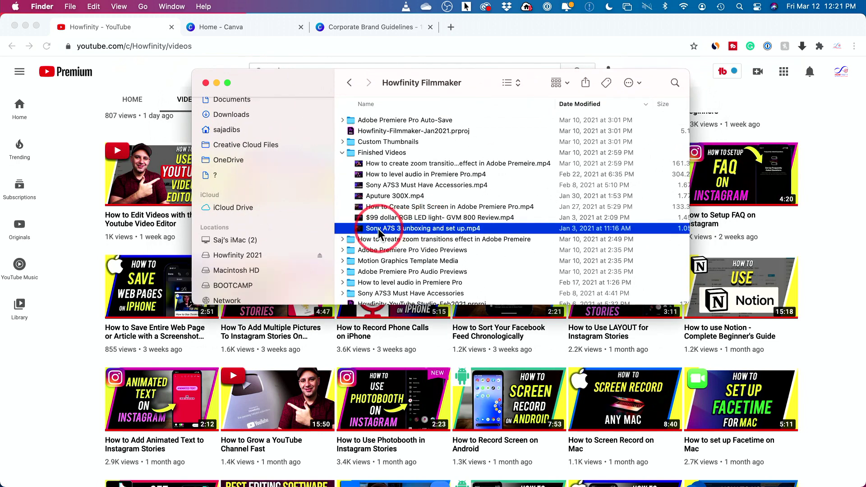
right_click(385, 233)
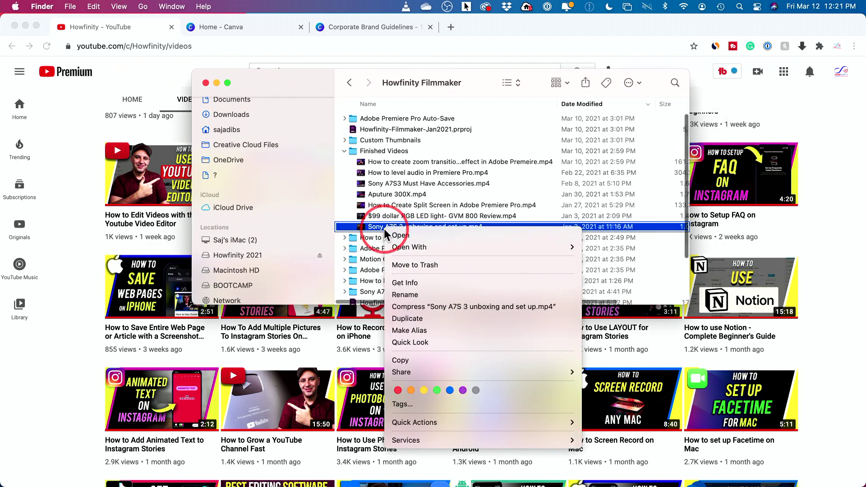
mouse_move(391, 247)
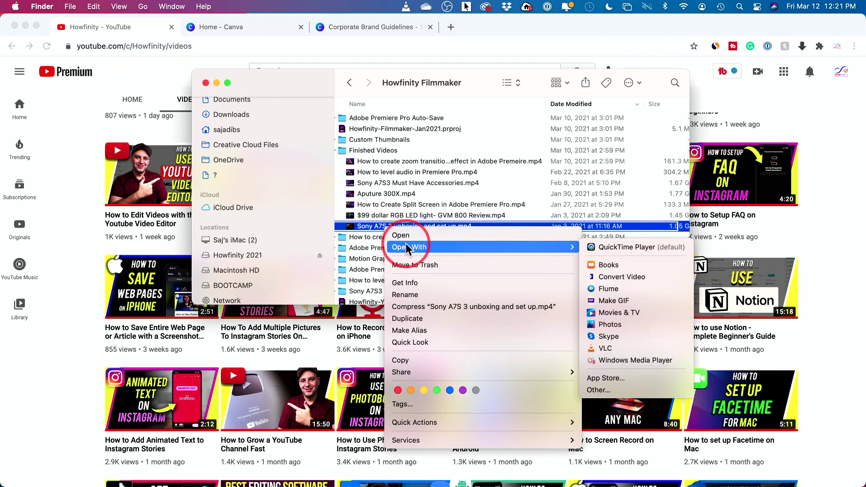
left_click(601, 349)
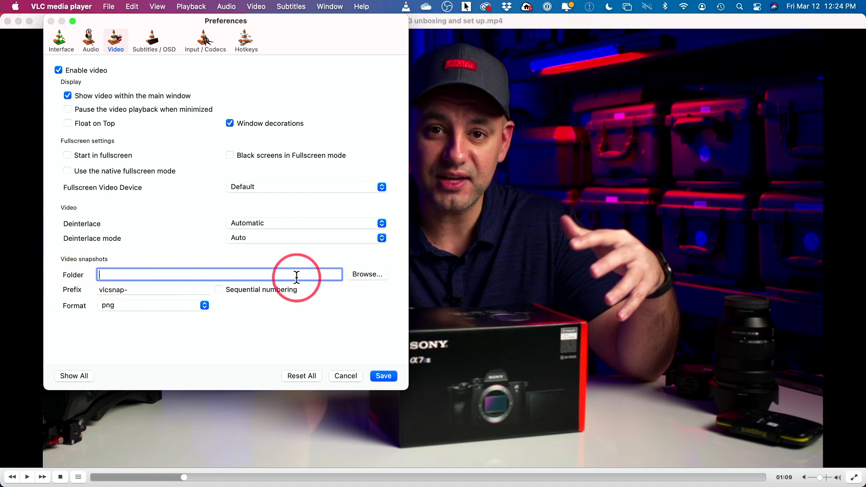
- Set VLC's video snapshot folder to the Desktop
left_click(366, 275)
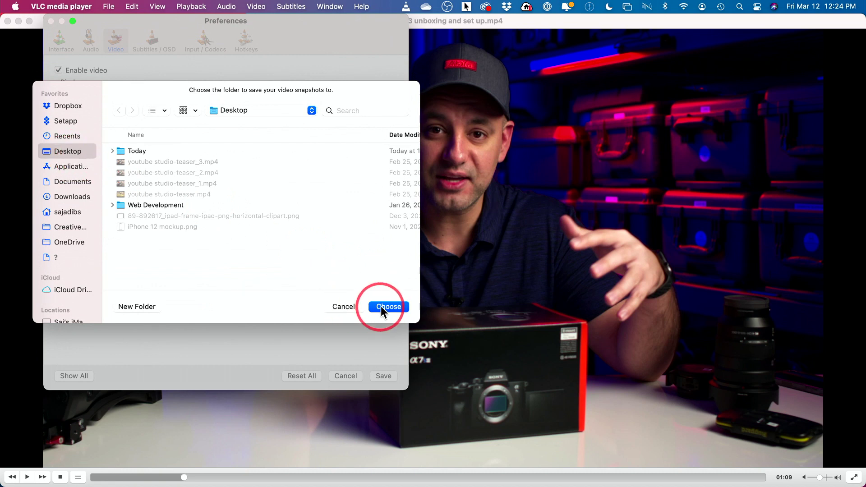
left_click(385, 306)
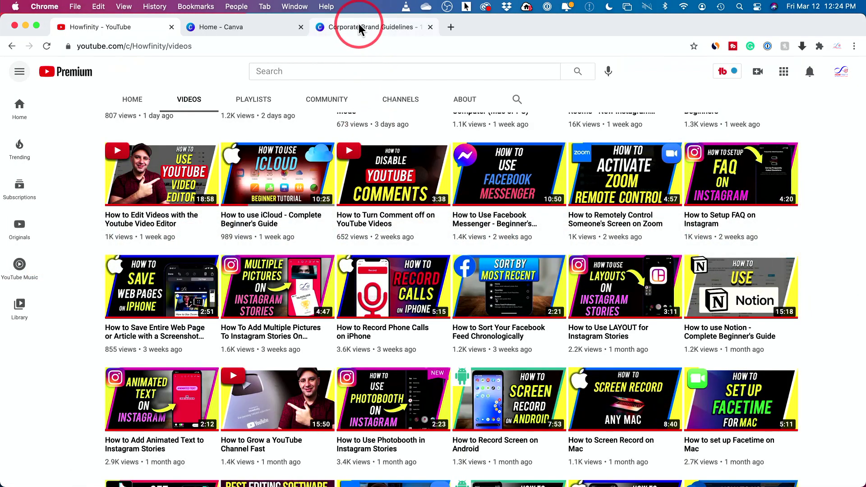
- Upload the vlcsnap PNG from the Desktop and place it on the Canva page
left_click(359, 27)
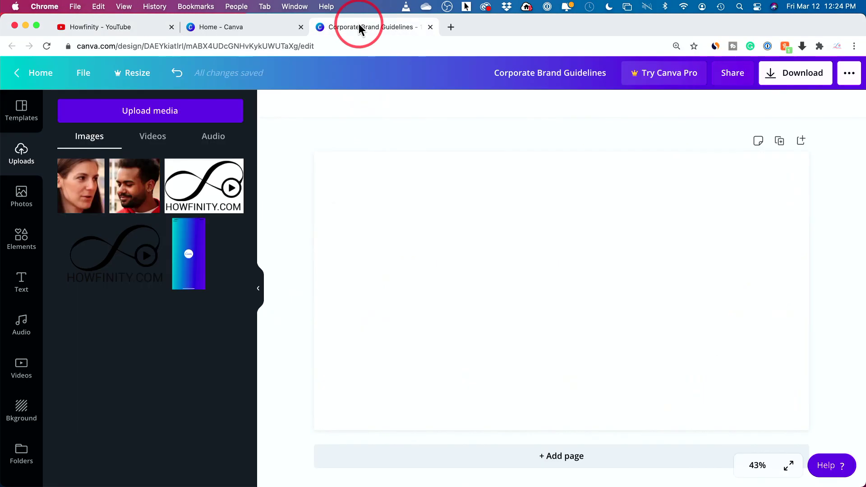
left_click(146, 112)
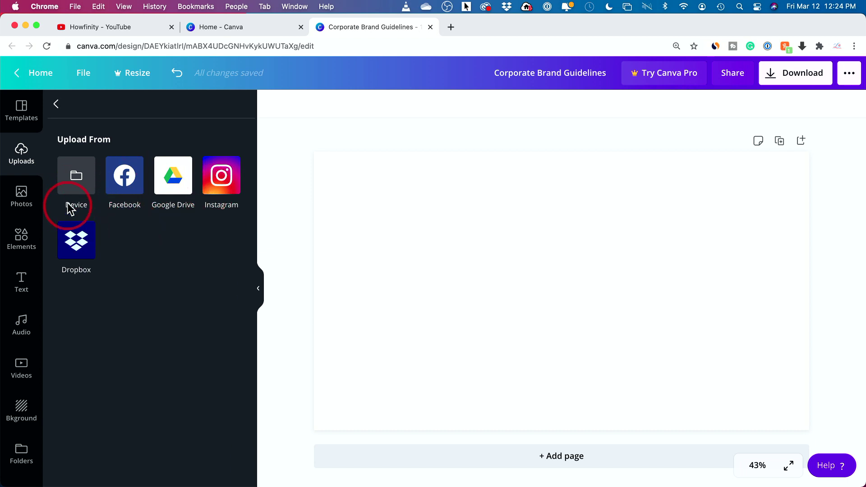
left_click(79, 195)
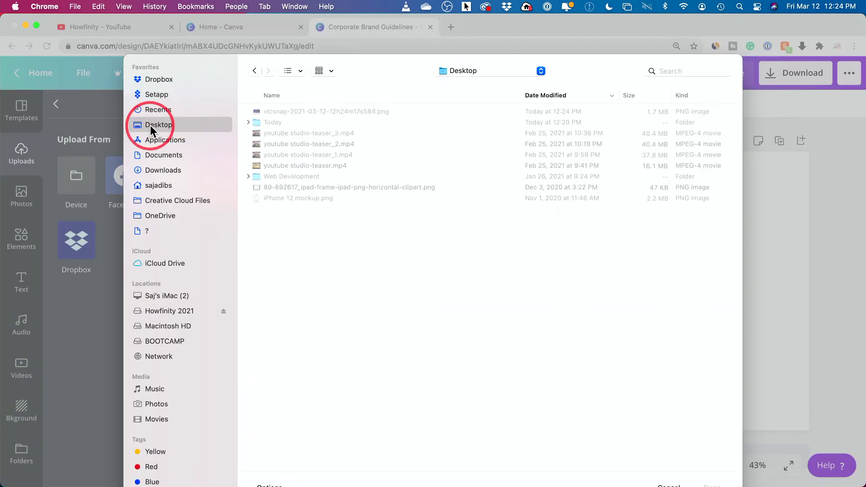
left_click(277, 111)
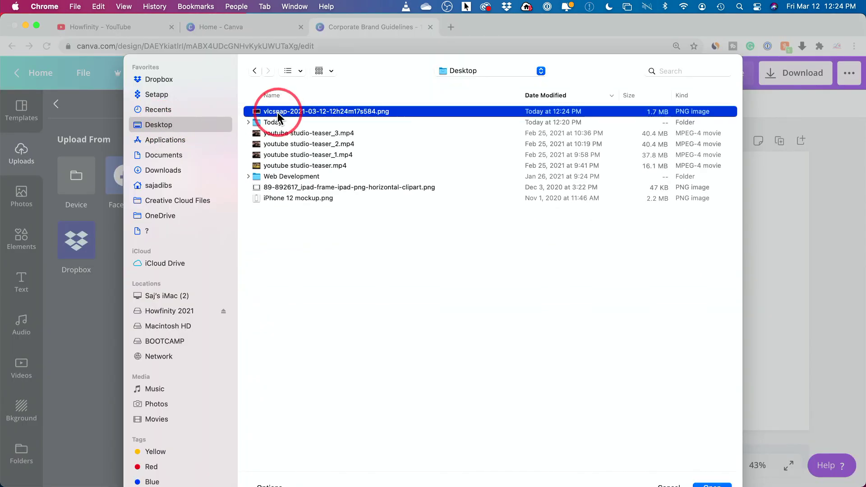
double_click(327, 111)
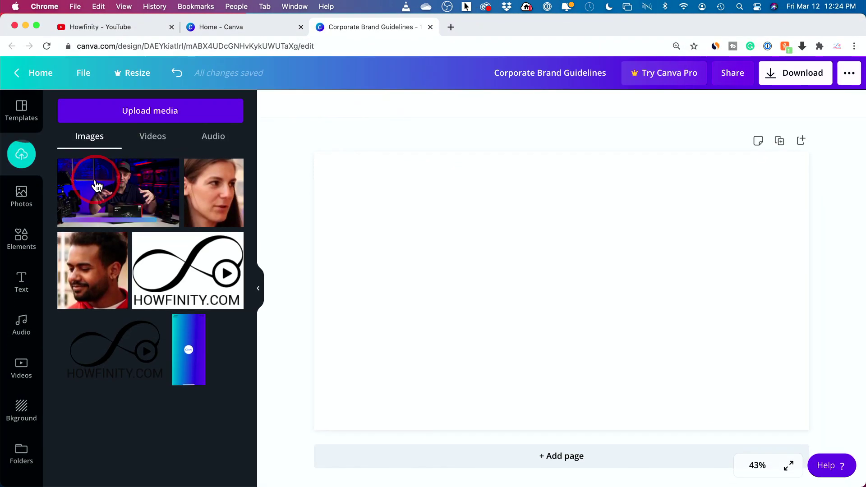
left_click(96, 186)
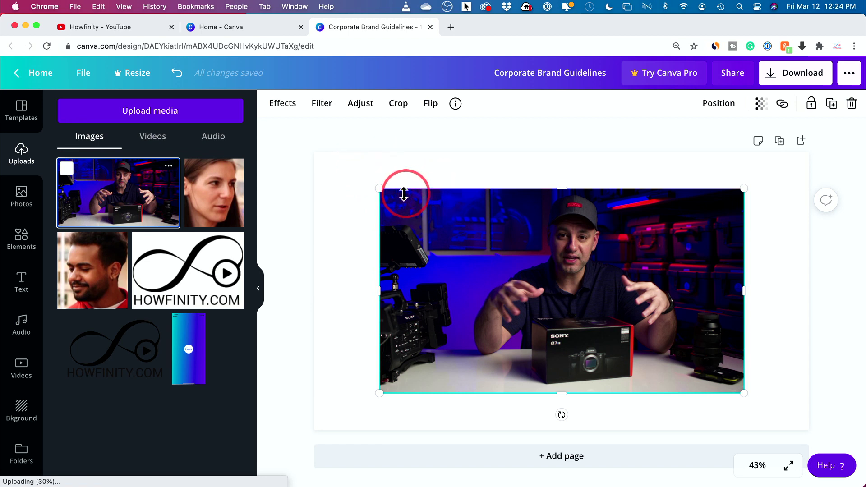
- Stretch the Sony snapshot to cover the page and set it as the background
left_click_drag(372, 194, 307, 158)
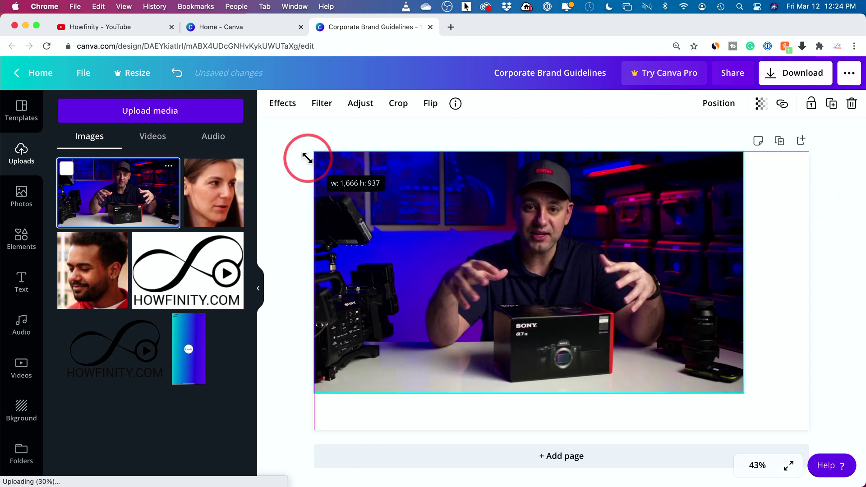
left_click_drag(743, 392, 809, 428)
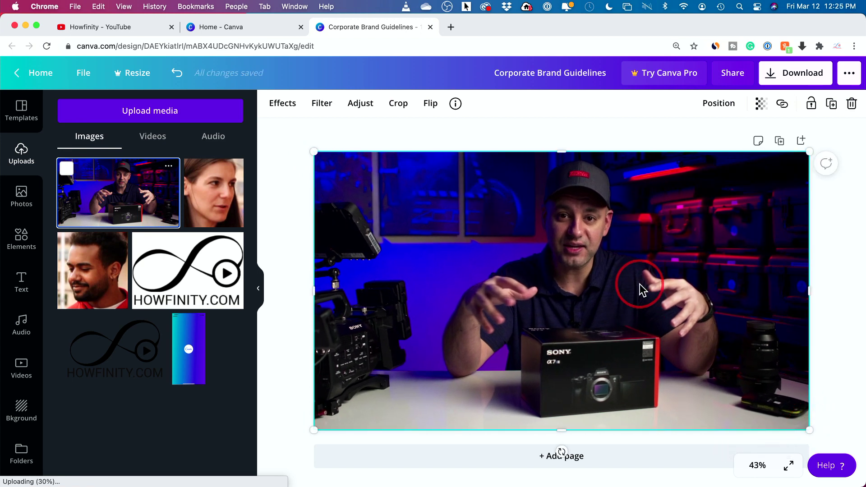
right_click(608, 281)
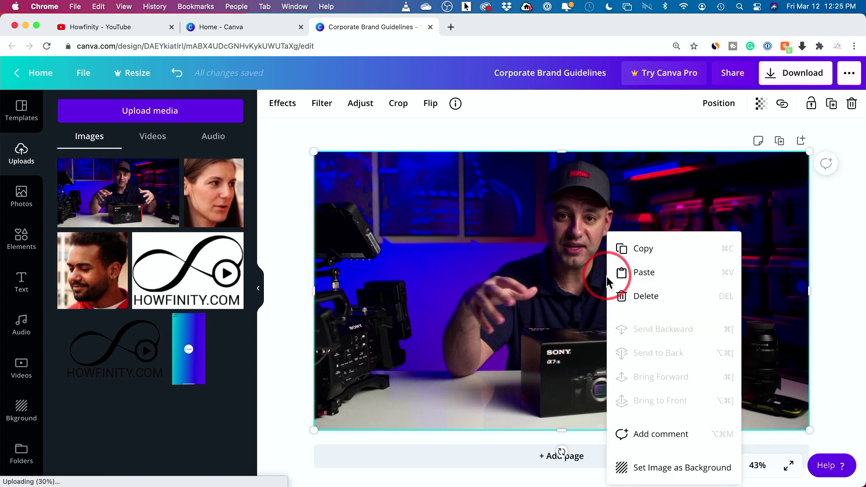
left_click(668, 469)
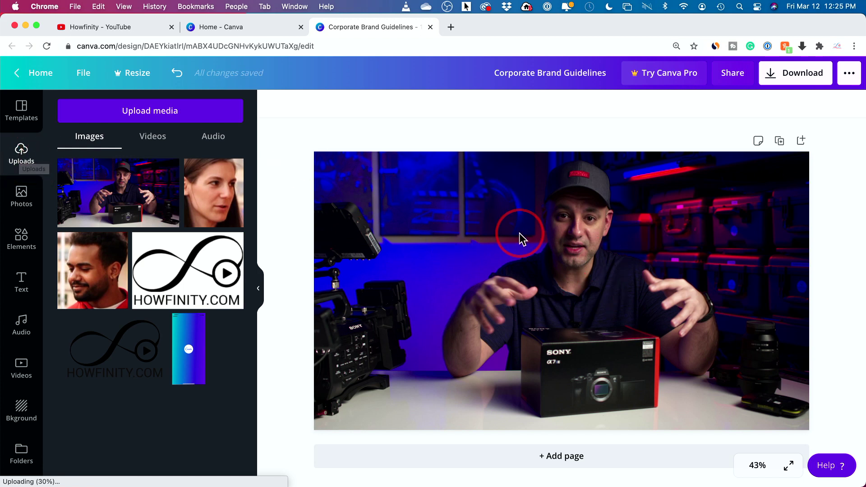
- Add a square shape, move it to the upper left and flatten it into a wide banner
left_click(21, 239)
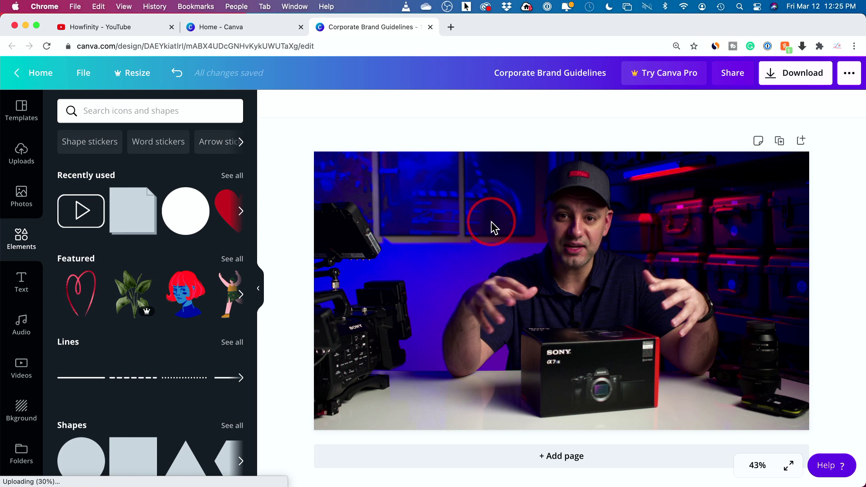
scroll(130, 245, "down", 5)
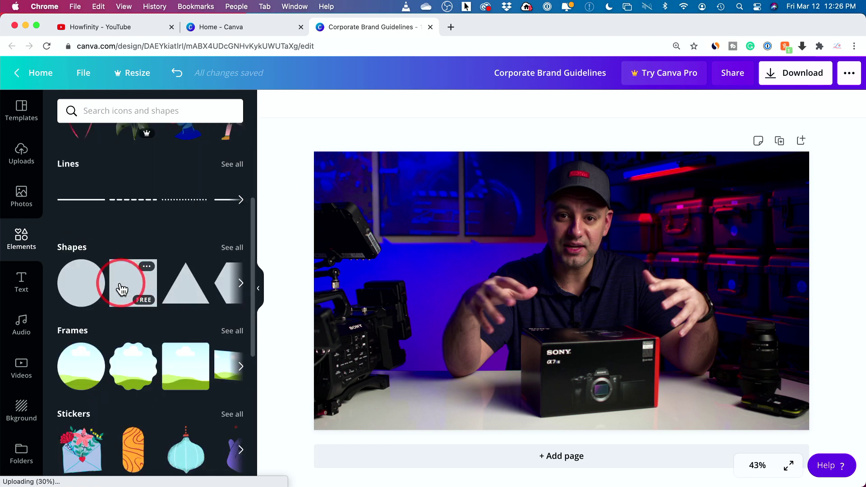
left_click(124, 288)
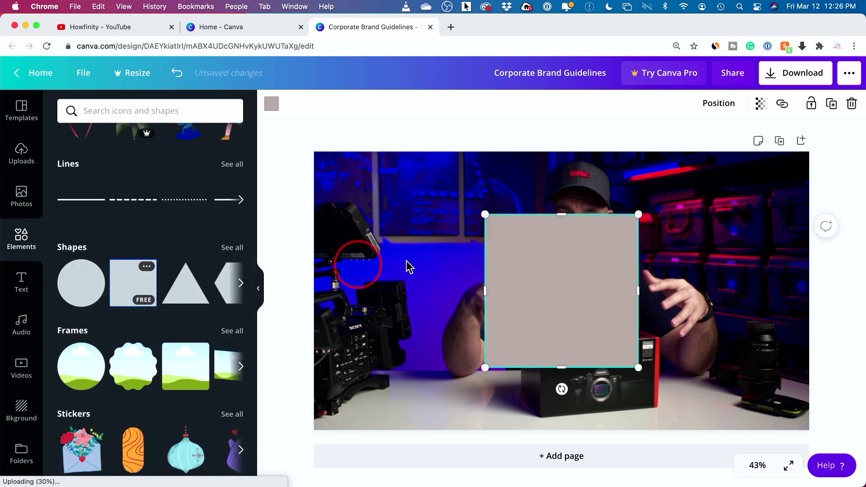
left_click_drag(524, 276, 405, 226)
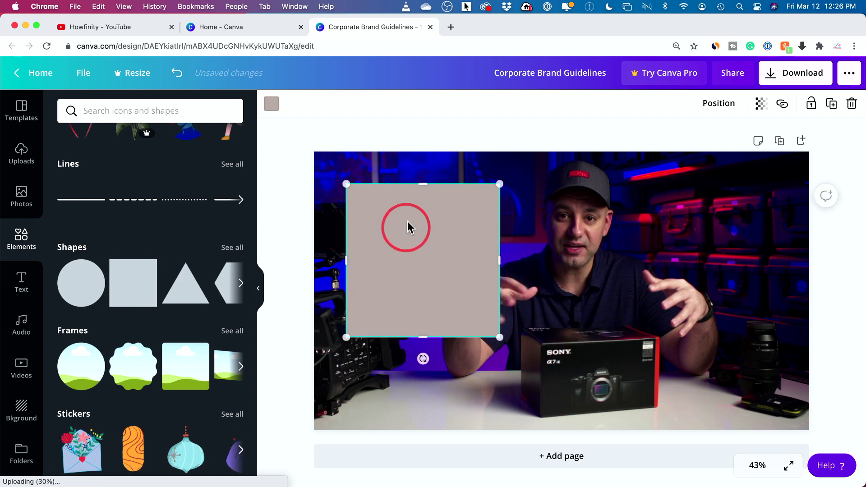
left_click_drag(427, 181, 429, 213)
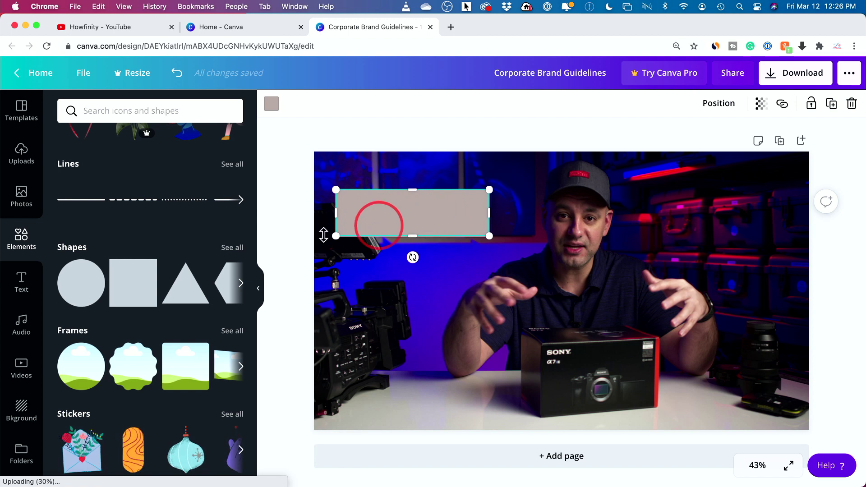
left_click(16, 288)
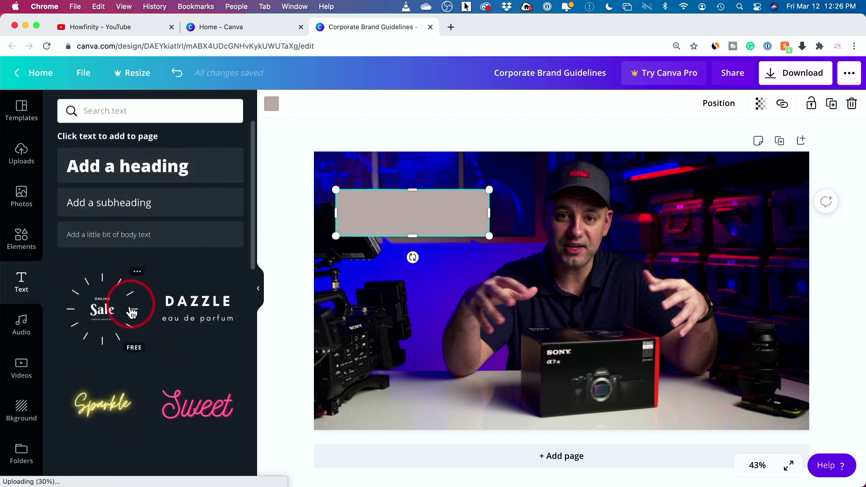
- Add a white heading reading 'HOW TO' and position it on the grey rectangle
left_click(129, 172)
double_click(426, 252)
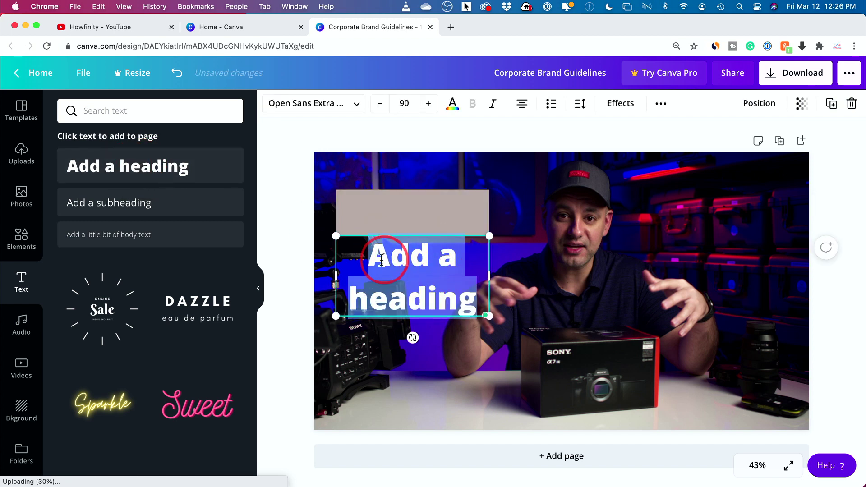
left_click_drag(375, 255, 479, 303)
key("BackSpace")
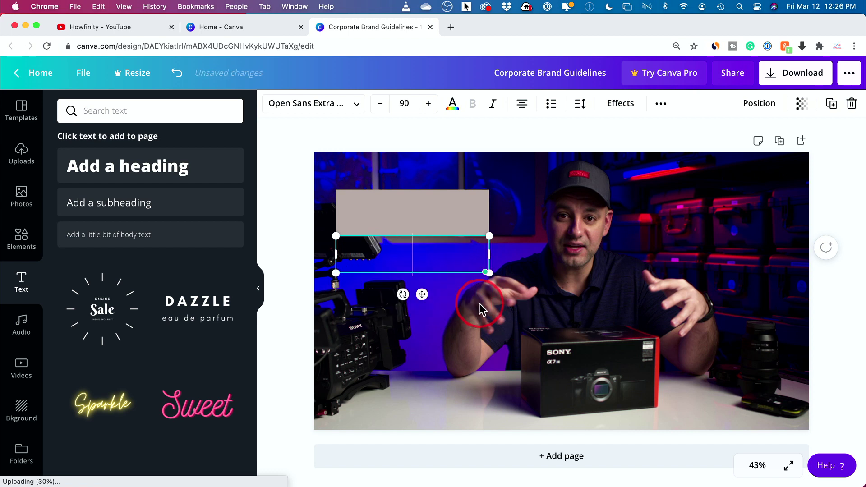
type("how")
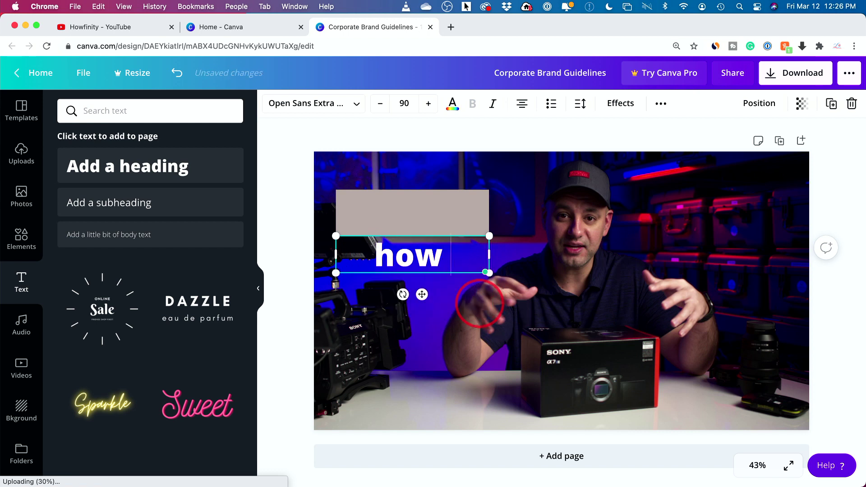
key("BackSpace")
key("BackSpace")
key("BackSpace")
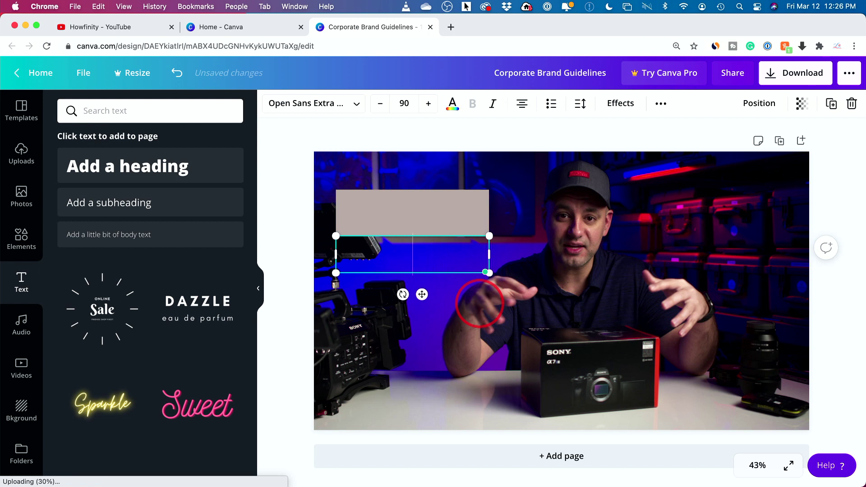
type("HOW TO")
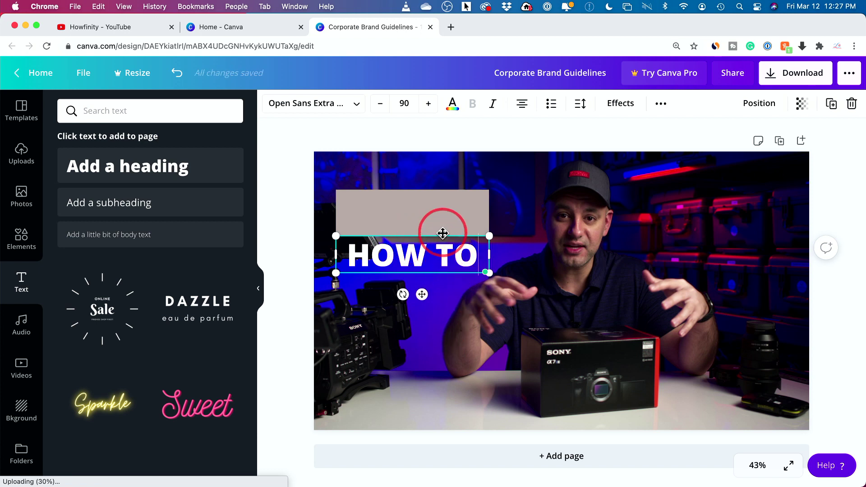
left_click_drag(442, 235, 440, 191)
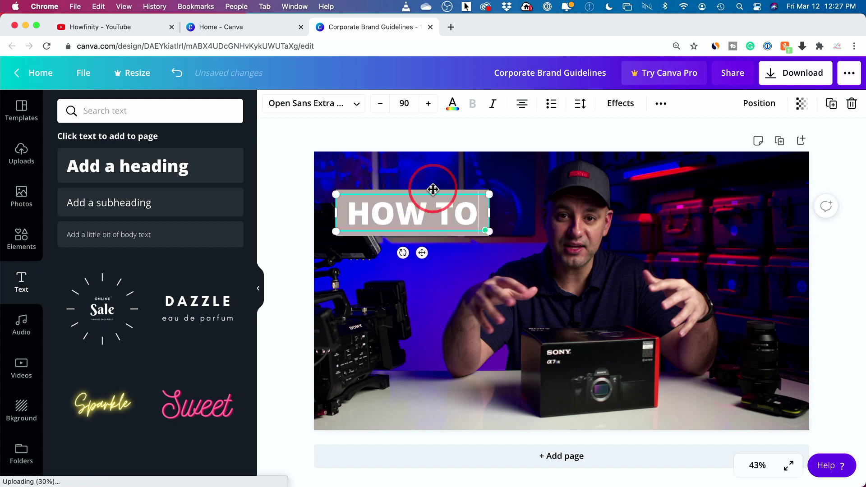
left_click(434, 192)
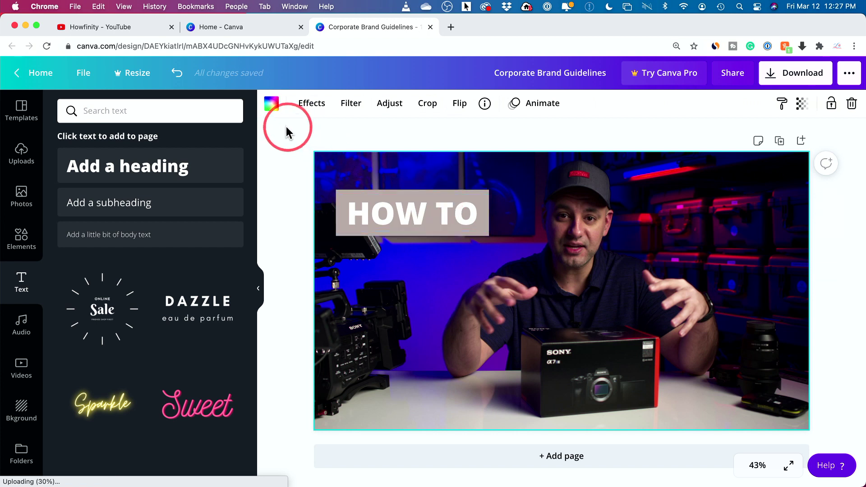
- Fill the rectangle behind HOW TO with the photo's dark red, after briefly trying yellow
left_click(343, 191)
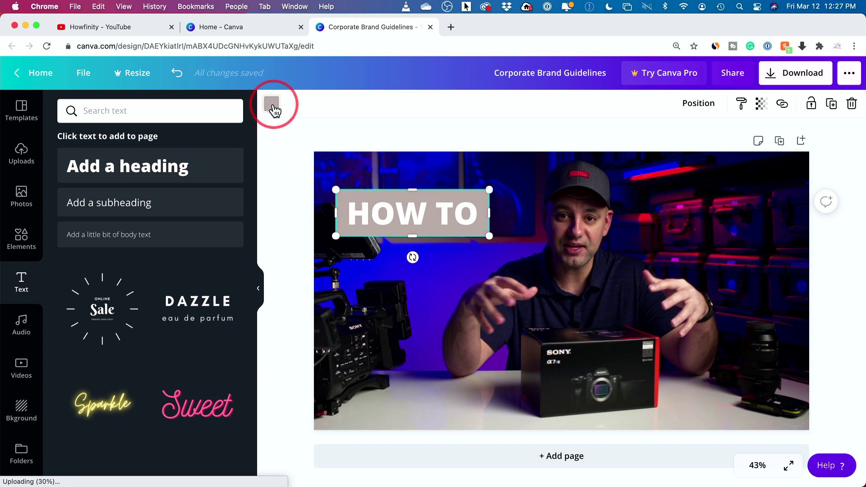
left_click(271, 105)
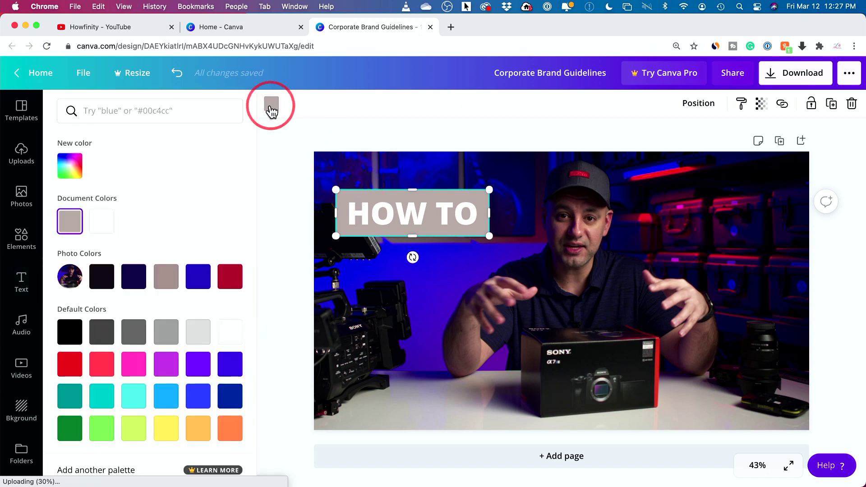
left_click(234, 284)
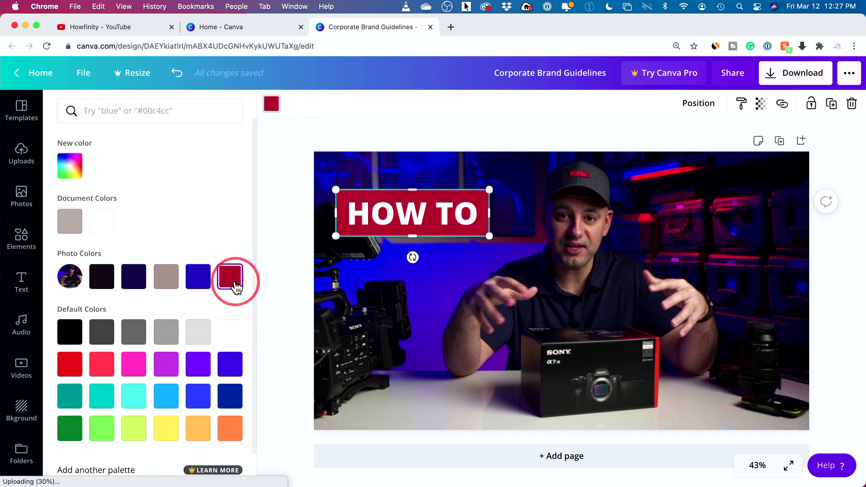
left_click(167, 428)
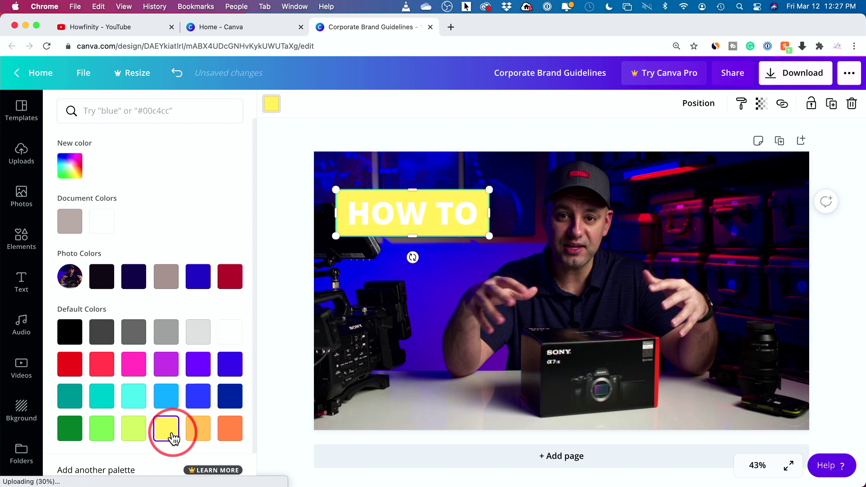
left_click(229, 288)
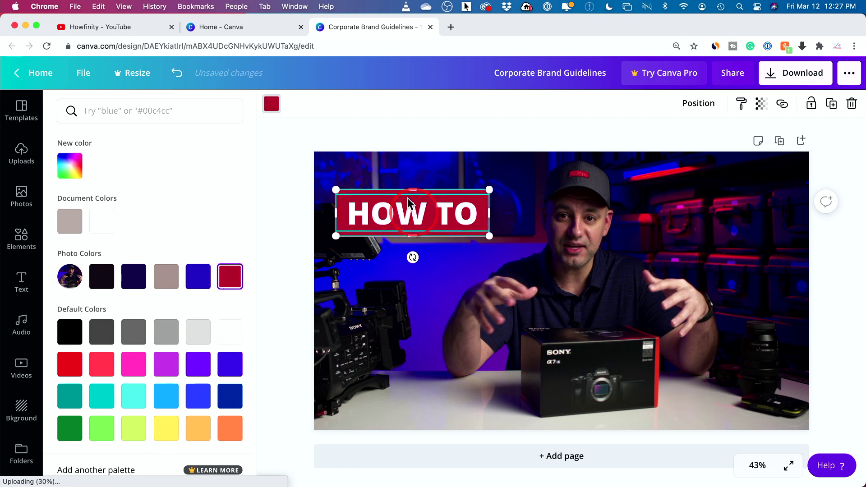
left_click(371, 131)
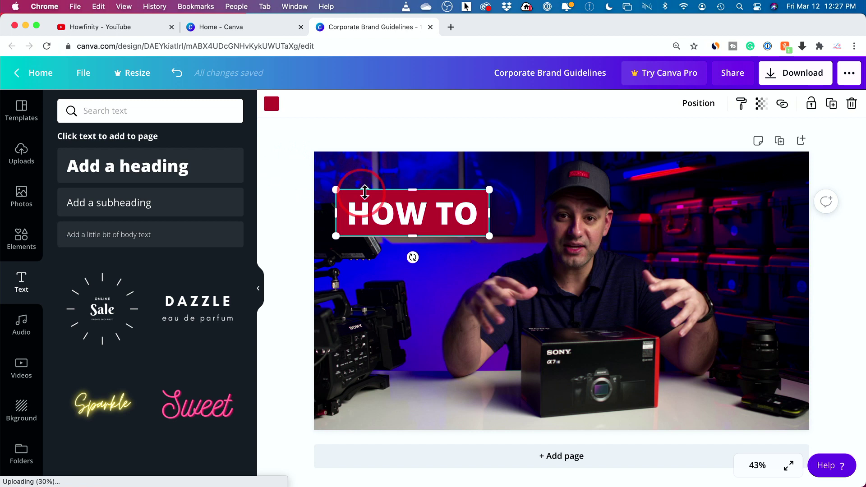
left_click_drag(328, 181, 491, 251)
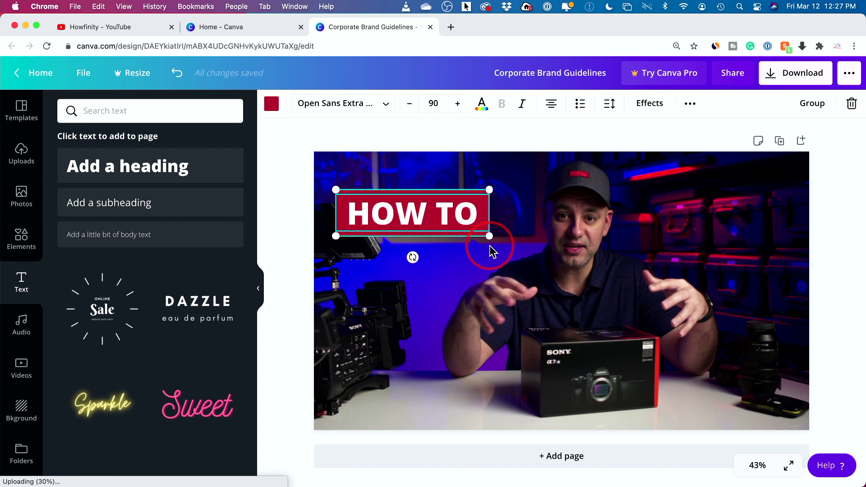
- Group the HOW TO text with its red rectangle and nudge the banner slightly higher
left_click(812, 104)
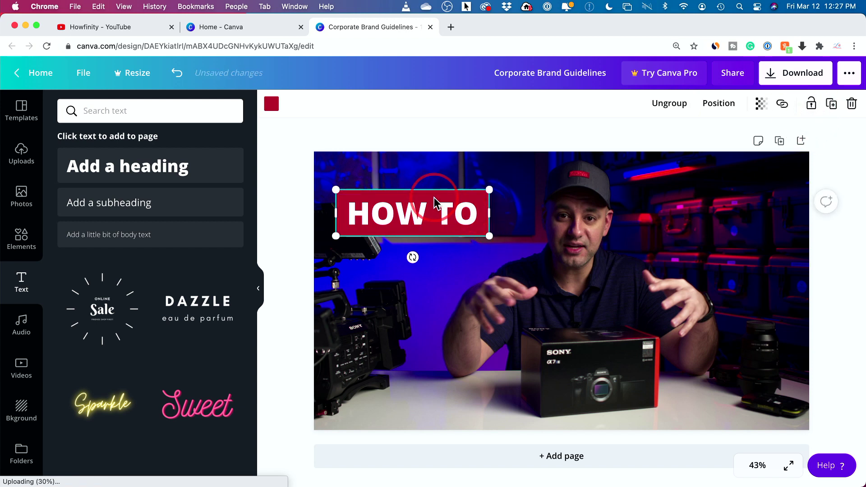
left_click_drag(434, 203, 433, 186)
left_click(403, 212)
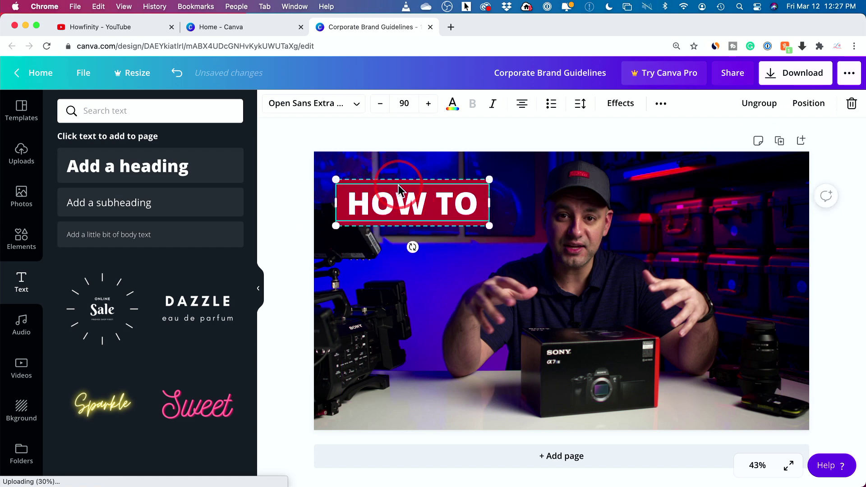
left_click(450, 197)
- Copy the HOW TO banner, paste a duplicate, and place it below the original
right_click(423, 189)
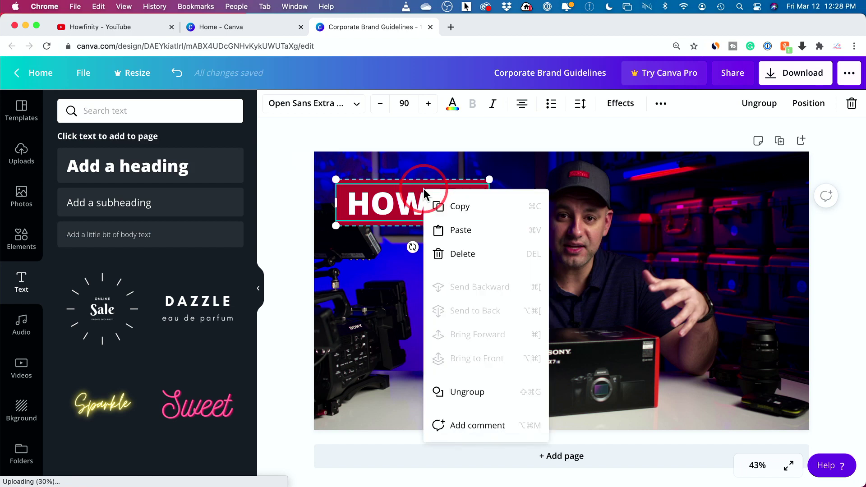
left_click(470, 208)
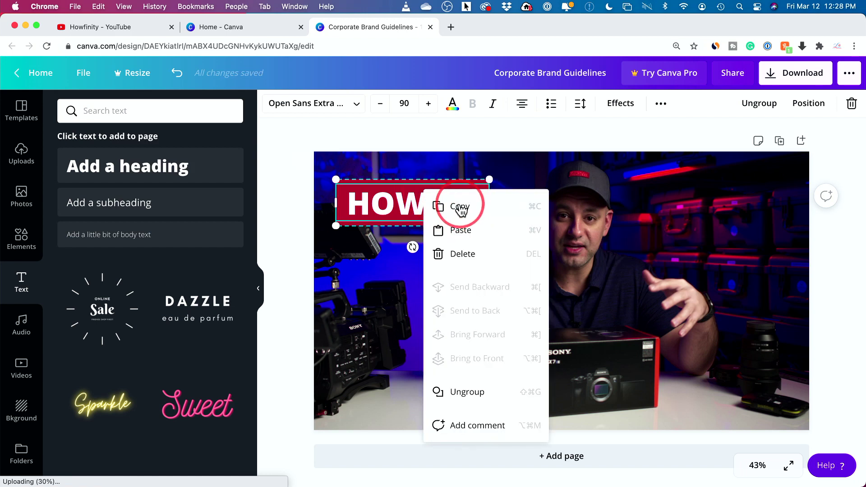
right_click(443, 269)
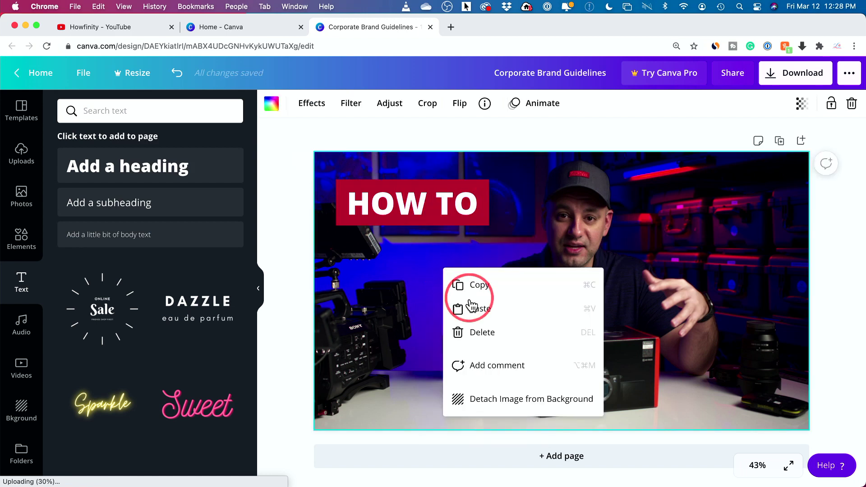
left_click(479, 309)
left_click(205, 106)
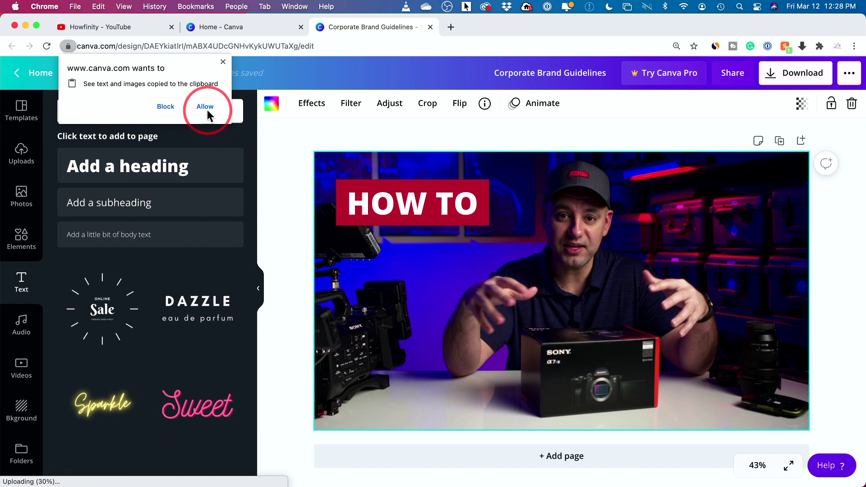
left_click(455, 232)
left_click_drag(455, 231, 450, 282)
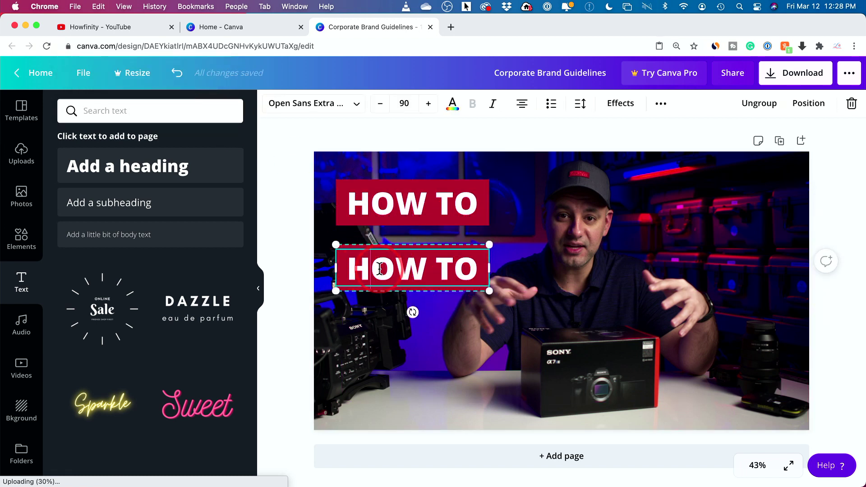
- Change the copy's text to 'GET MORE VIEWS' and widen the box to fit two lines
left_click(364, 268)
left_click_drag(353, 269, 475, 270)
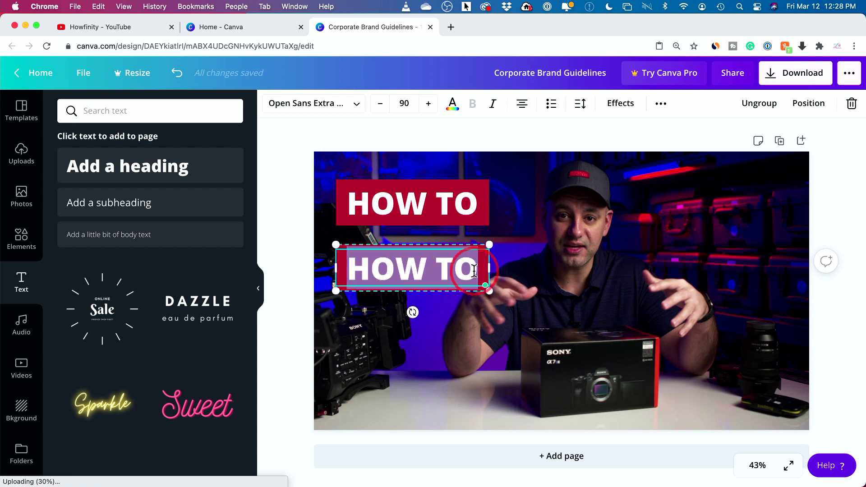
type("GET MORE")
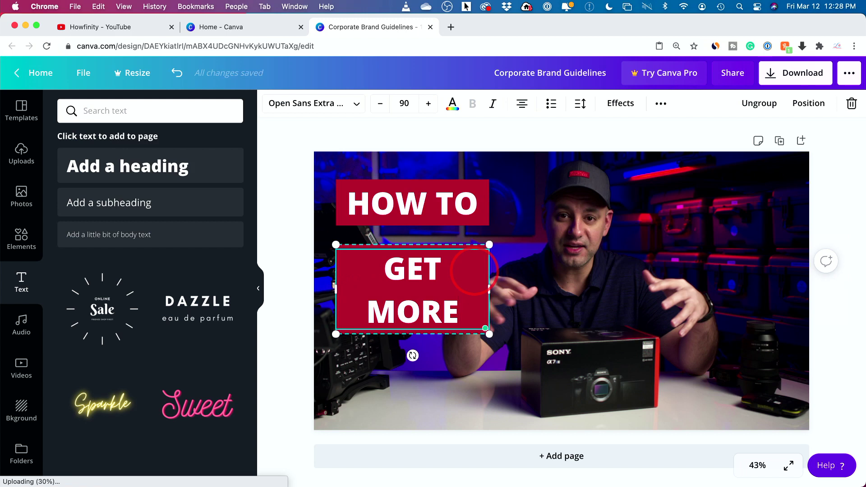
type(" VIEWS")
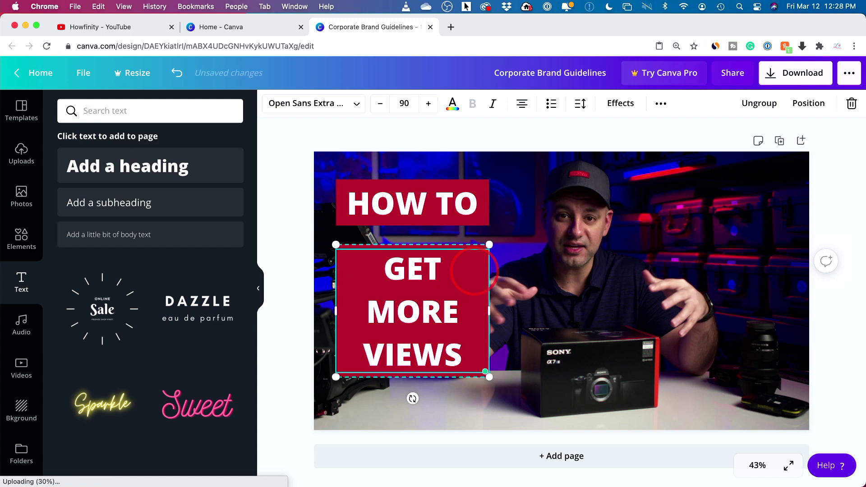
left_click_drag(488, 244, 491, 288)
left_click(476, 300)
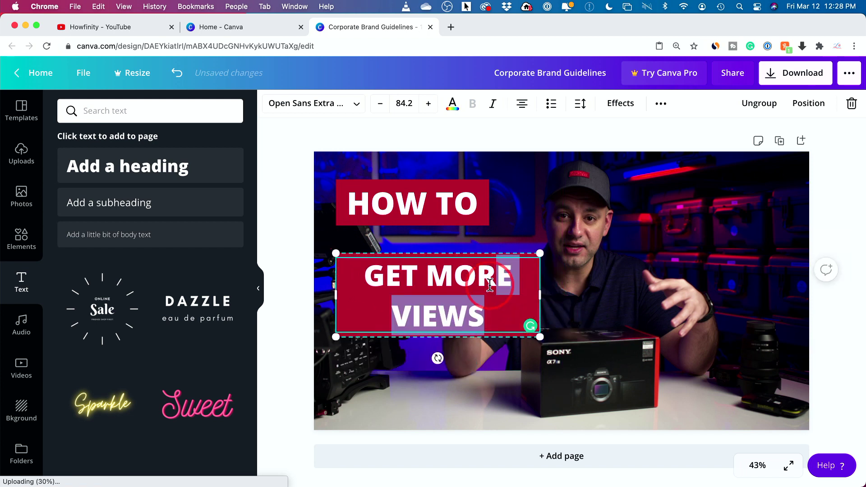
left_click(370, 253)
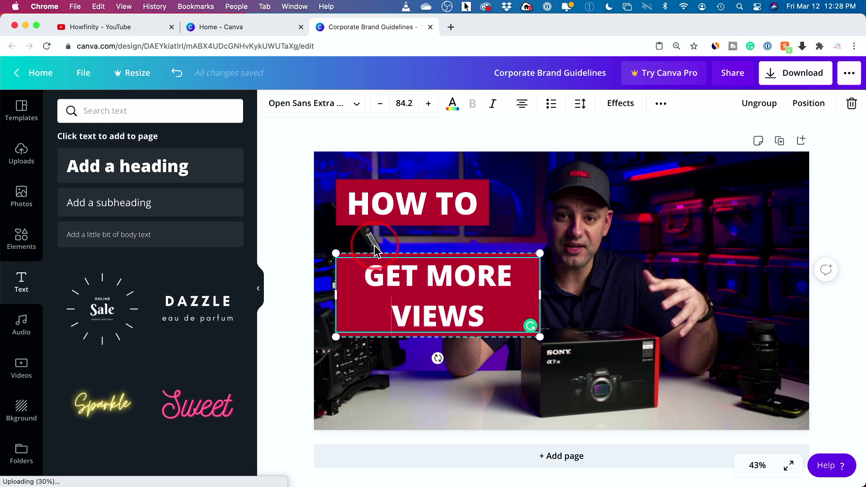
- Line up the GET MORE VIEWS box and the HOW TO banner with each other
left_click(363, 248)
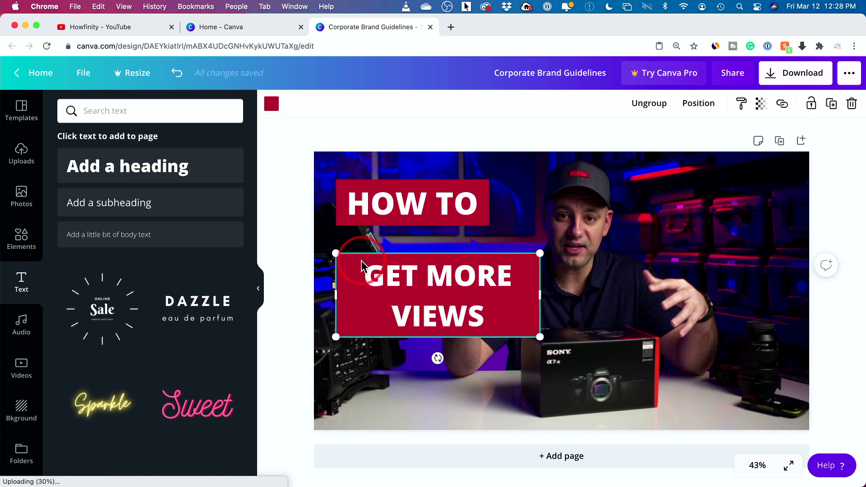
left_click_drag(361, 264, 354, 249)
left_click_drag(410, 216, 429, 217)
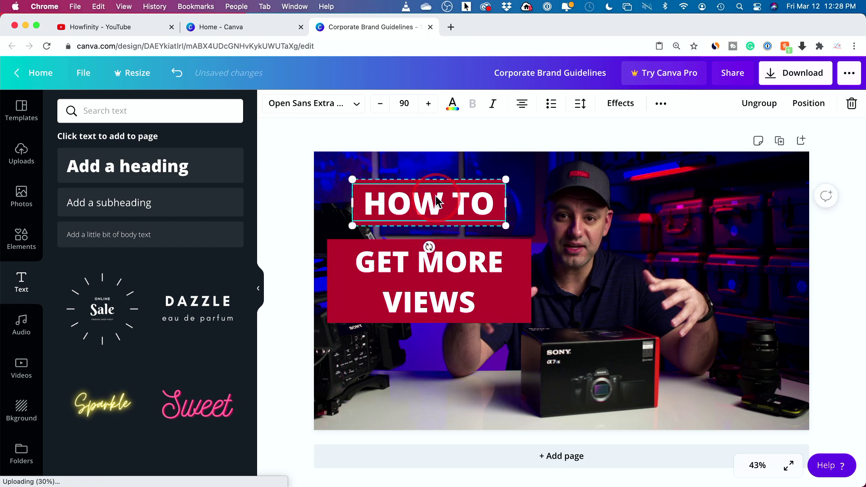
left_click(441, 359)
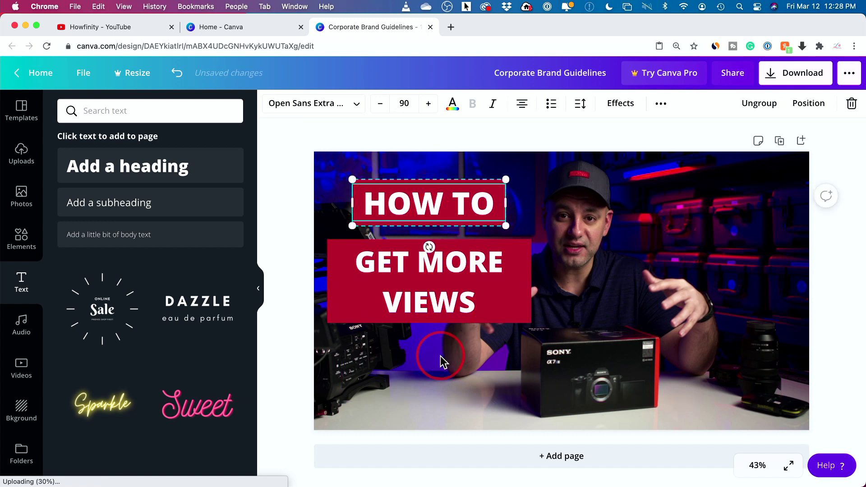
- Add 'ON' so it reads 'GET MORE VIEWS ON', then shift both banners slightly higher
double_click(480, 301)
type("ON")
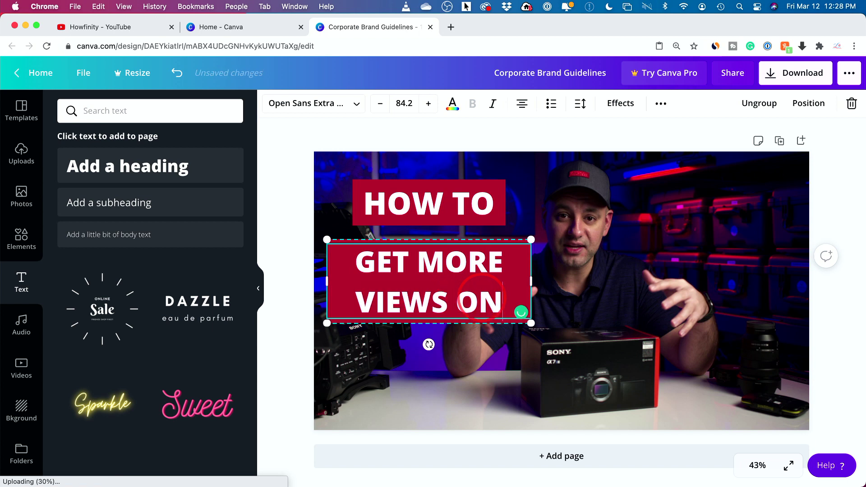
left_click(463, 386)
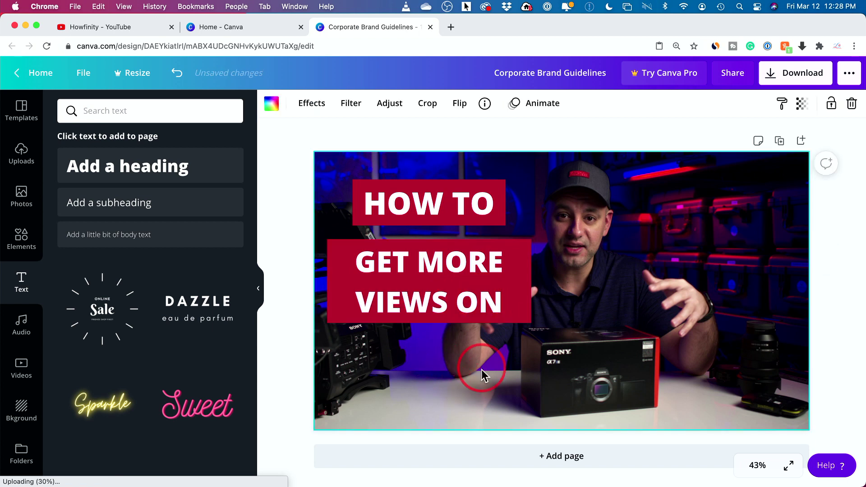
left_click(434, 180)
left_click_drag(434, 185, 425, 170)
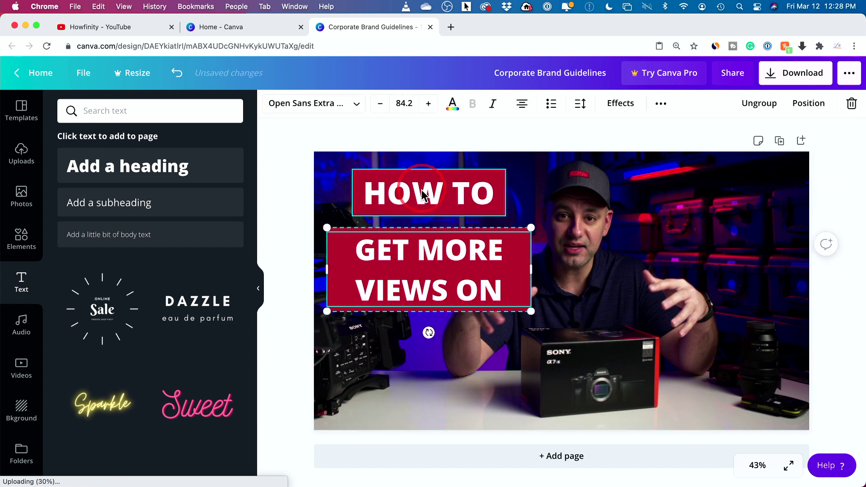
- Highlight the HOW TO text and browse the font list without changing the font
left_click(412, 199)
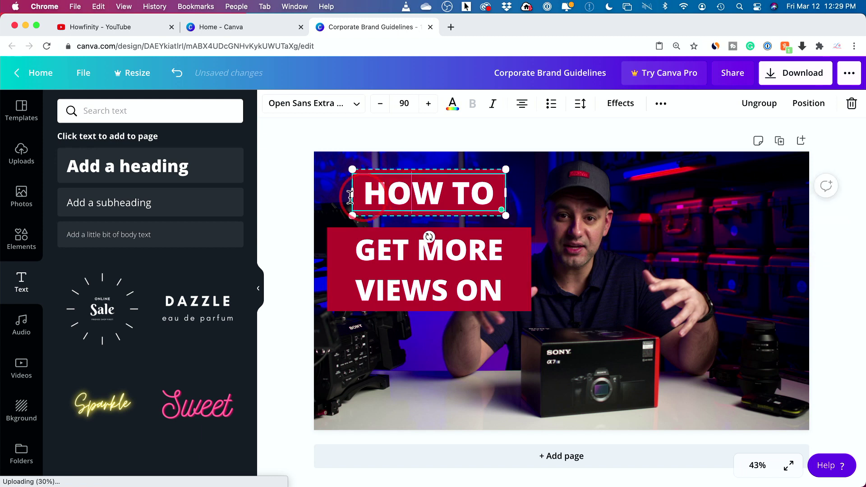
left_click_drag(363, 194, 547, 199)
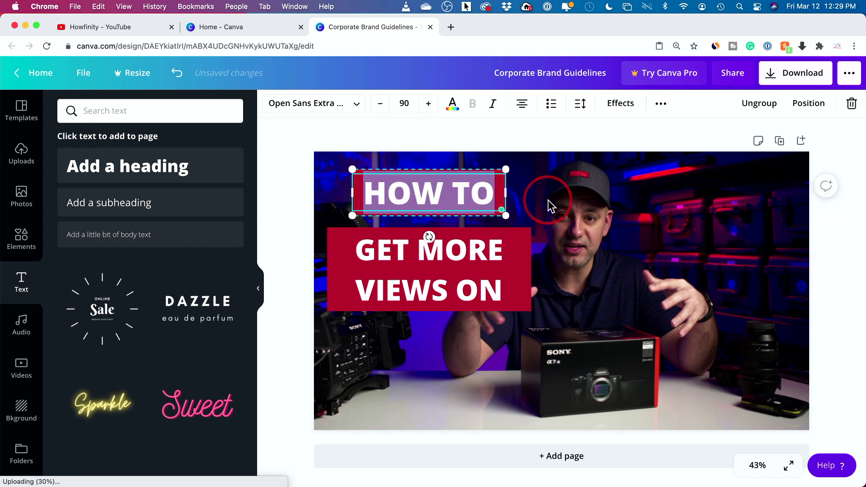
left_click(342, 105)
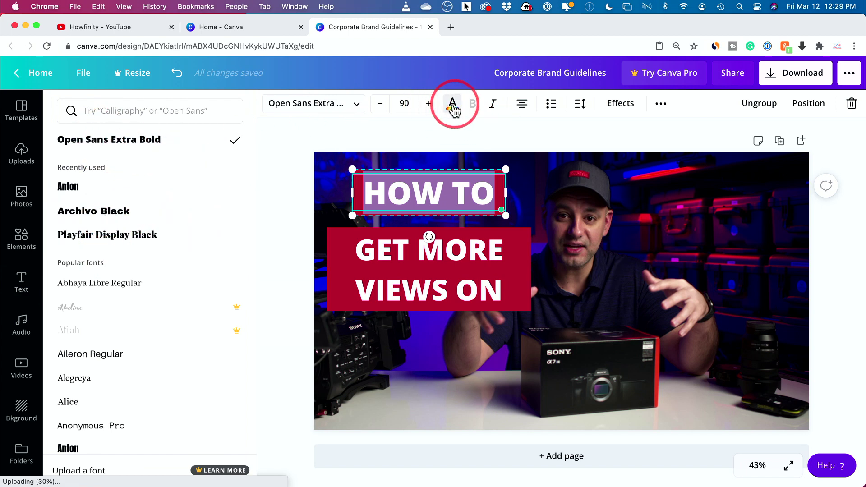
left_click(481, 130)
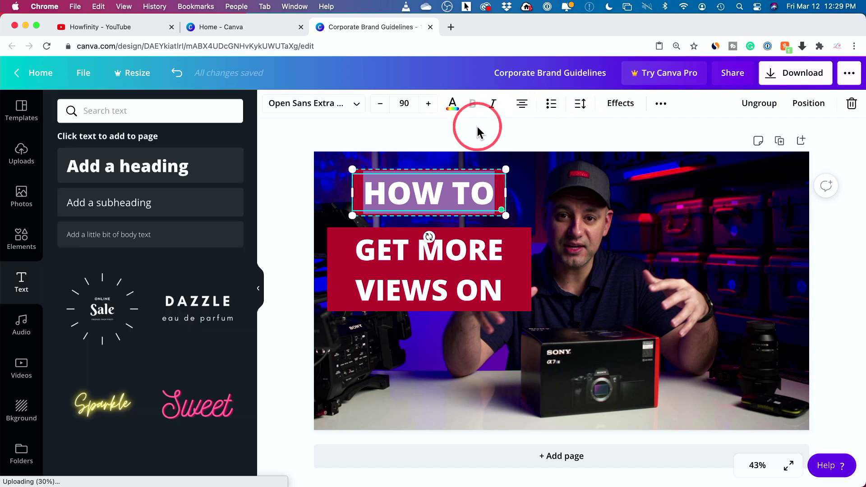
left_click(458, 143)
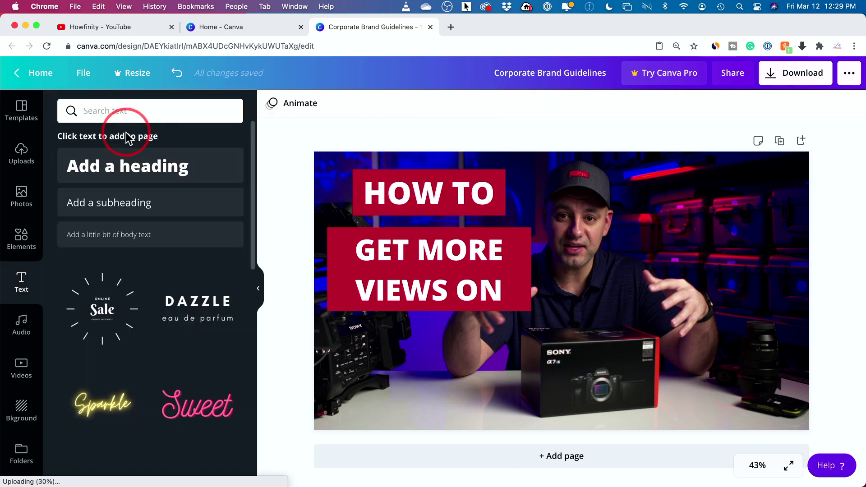
left_click(22, 240)
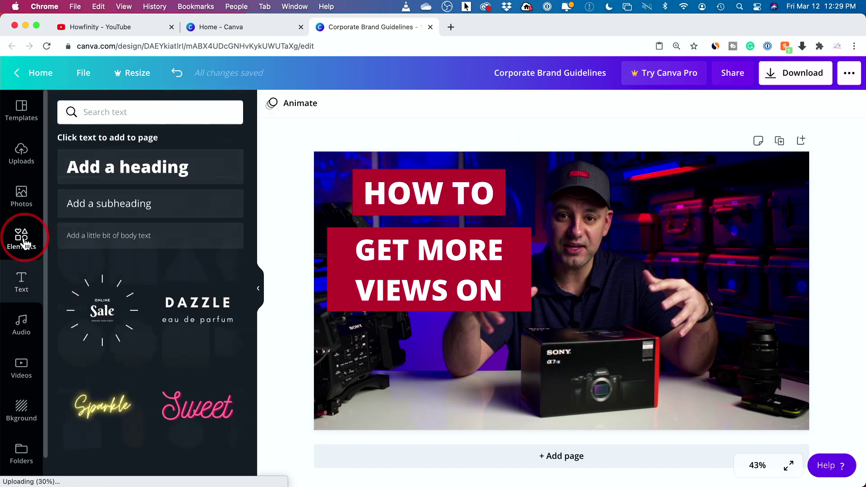
- Search Elements for 'YOUTUBE' and browse the results for a play-button graphic
left_click(119, 111)
type("YOUTUBE")
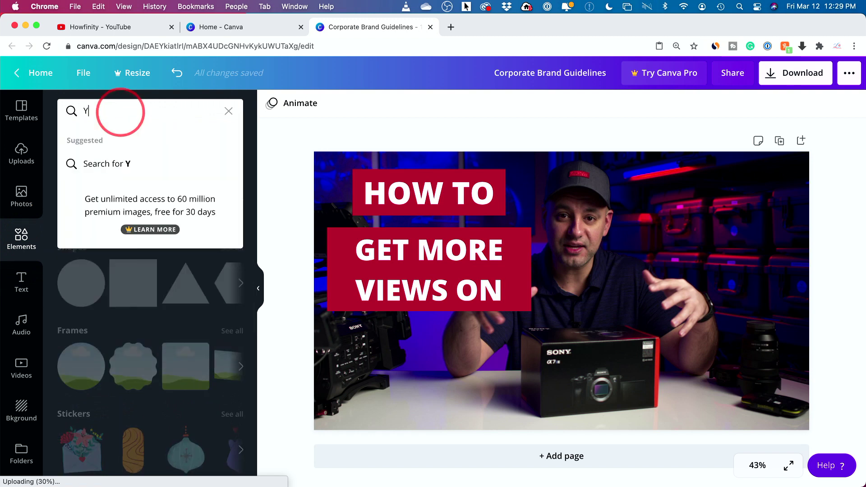
key("Return")
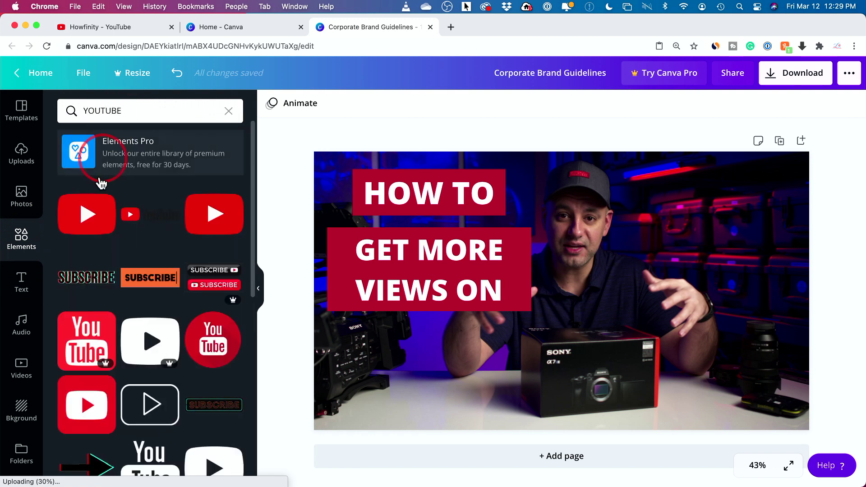
left_click(88, 213)
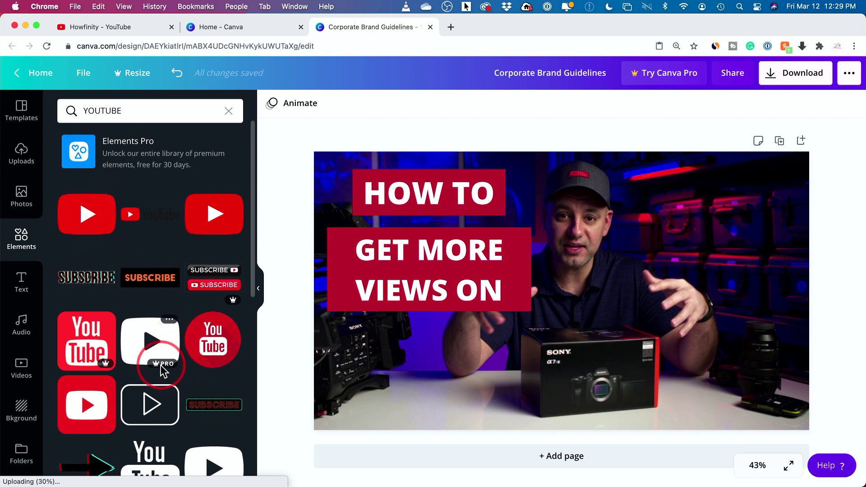
left_click(104, 366)
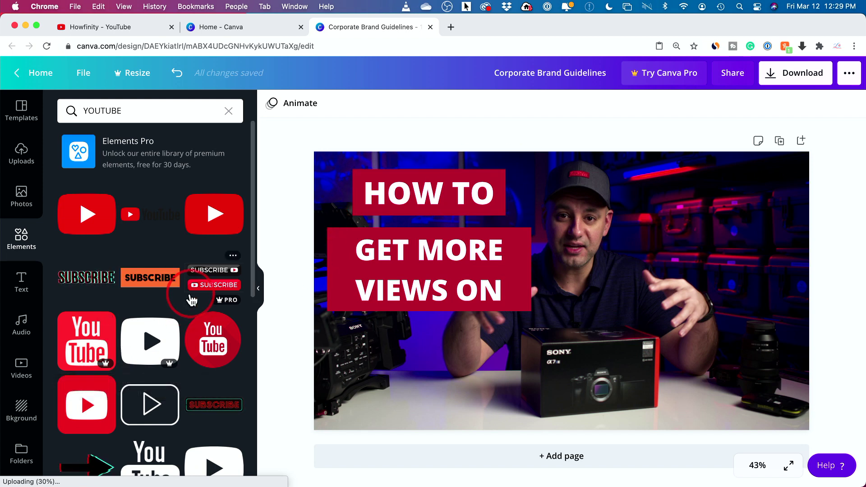
scroll(192, 300, "down", 3)
scroll(192, 300, "down", 3)
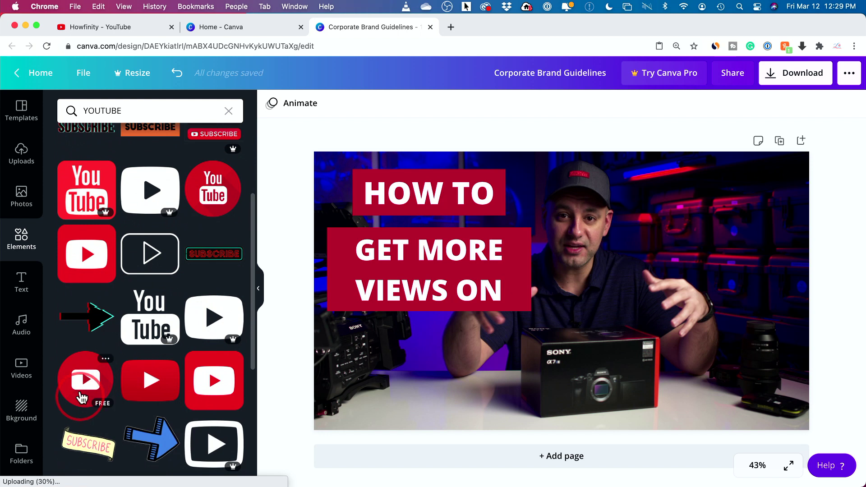
scroll(202, 359, "down", 2)
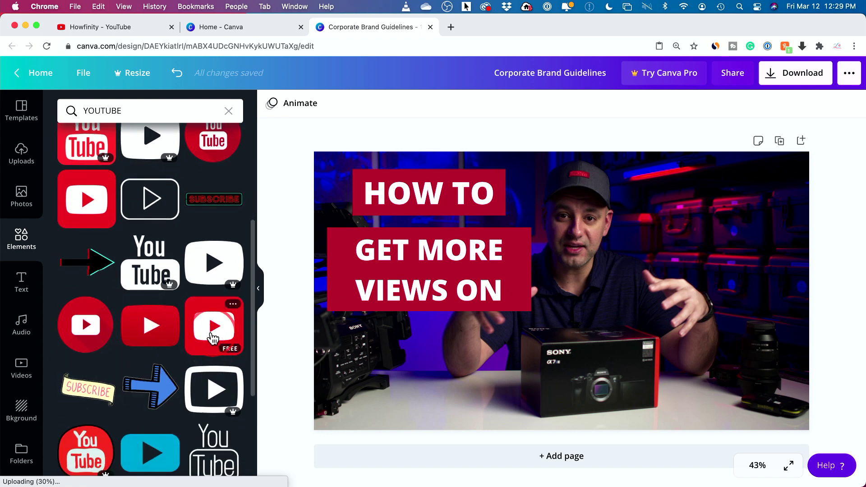
scroll(212, 338, "down", 2)
scroll(212, 338, "down", 3)
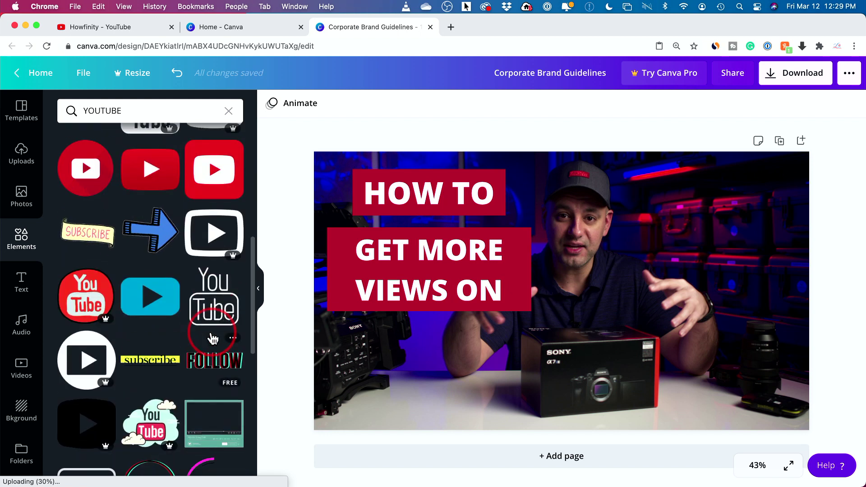
scroll(212, 338, "up", 4)
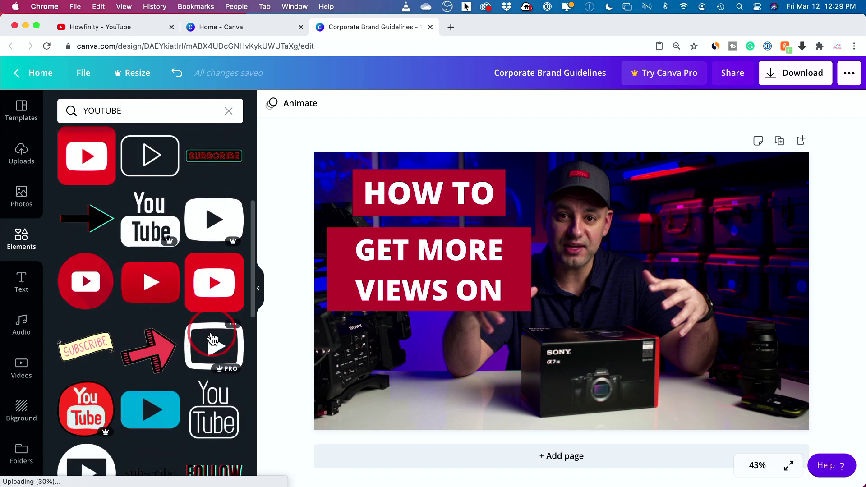
- Add the red YouTube play-button logo and place it below GET MORE VIEWS ON
left_click(155, 302)
left_click_drag(489, 296, 409, 379)
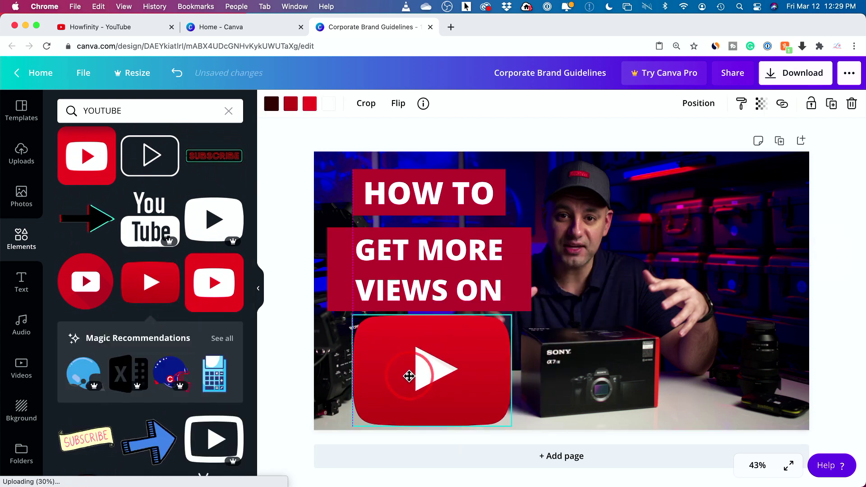
left_click(637, 276)
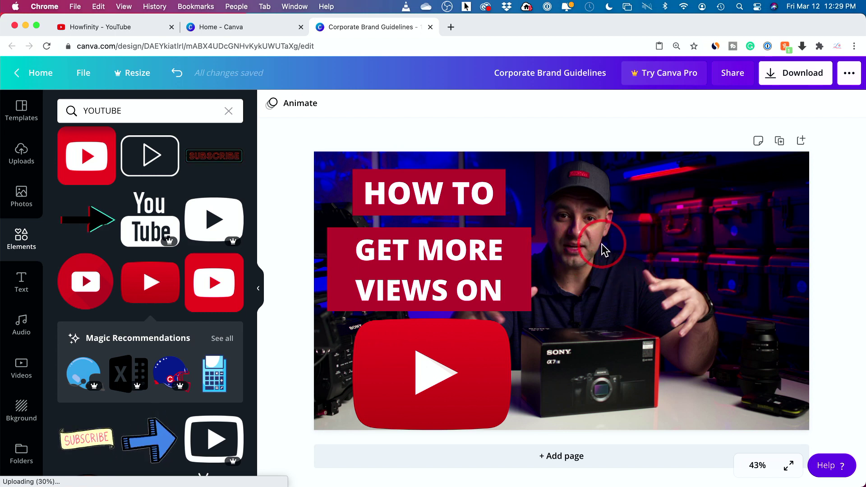
- Detach the background photo and enlarge it to fill the whole page
right_click(645, 221)
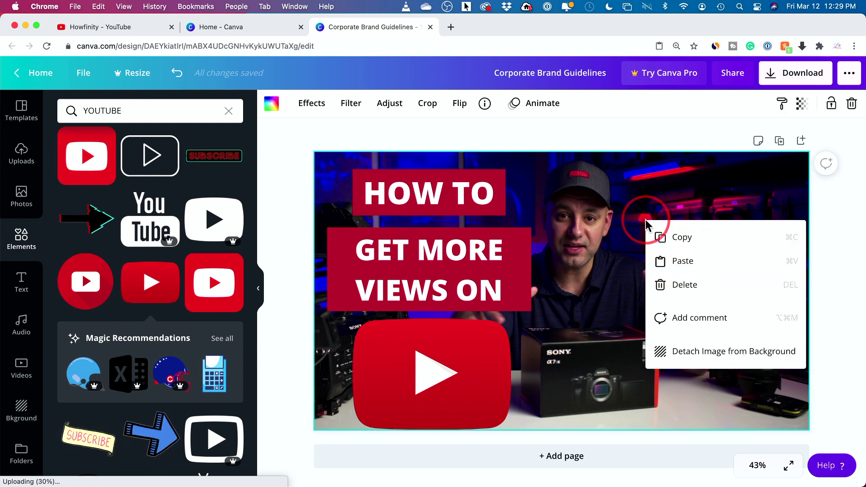
left_click(680, 356)
left_click_drag(610, 269, 697, 244)
left_click_drag(451, 377, 282, 469)
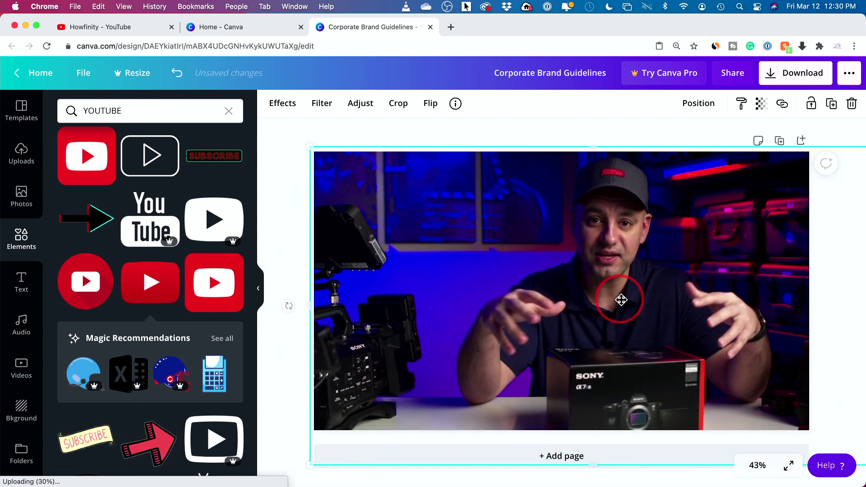
left_click_drag(618, 299, 651, 300)
left_click_drag(353, 154, 313, 133)
left_click_drag(557, 224, 568, 224)
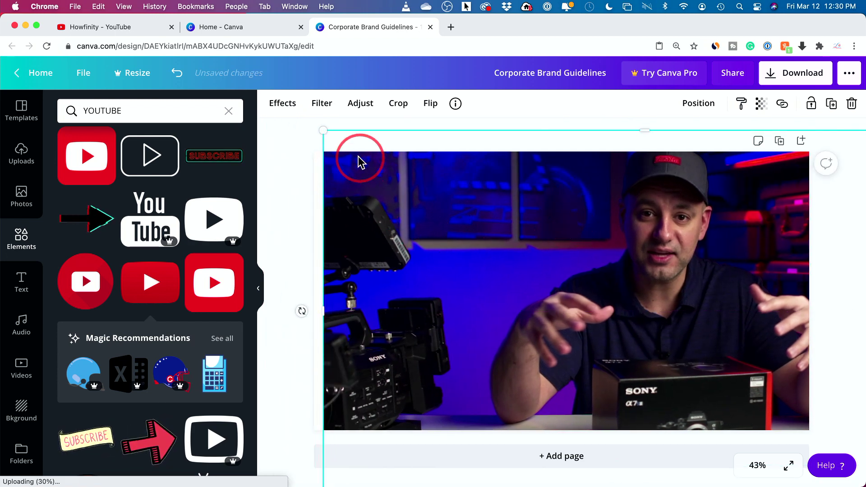
mouse_move(324, 131)
left_mouse_down()
mouse_move(332, 151)
mouse_move(328, 136)
left_mouse_up()
mouse_move(455, 220)
left_mouse_down()
mouse_move(447, 219)
mouse_move(454, 225)
left_mouse_up()
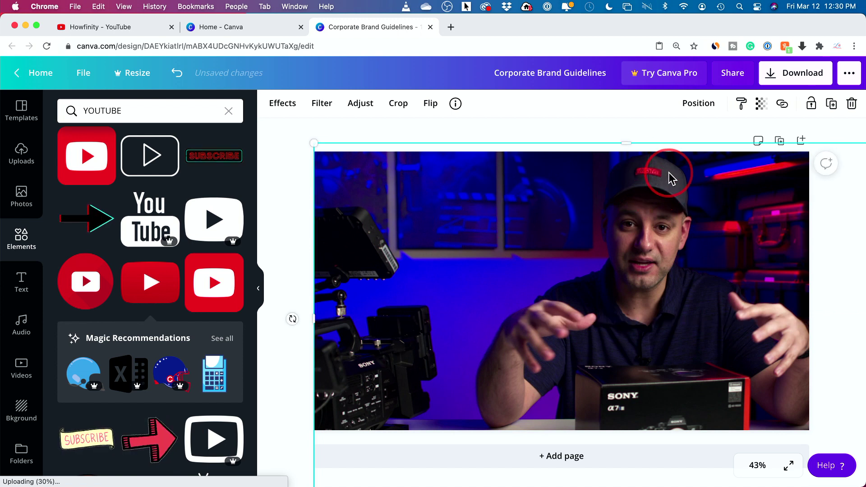
- Send the photo backward behind the YouTube logo and both red banners
left_click(707, 105)
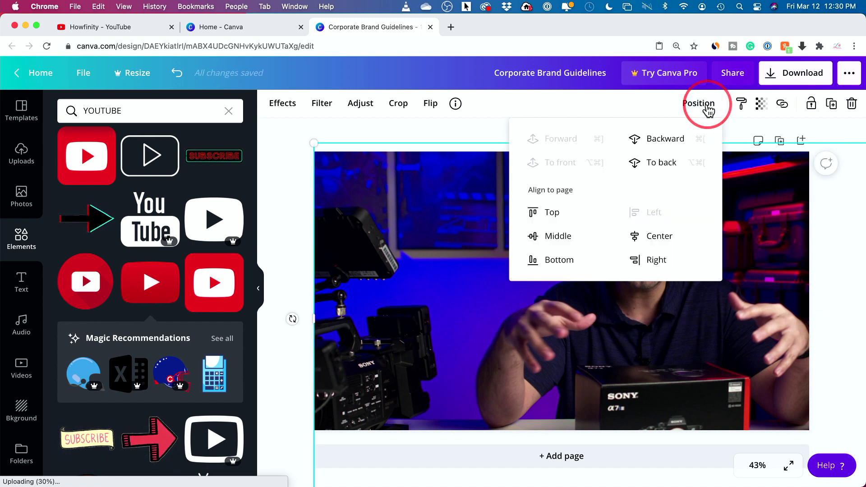
left_click(665, 142)
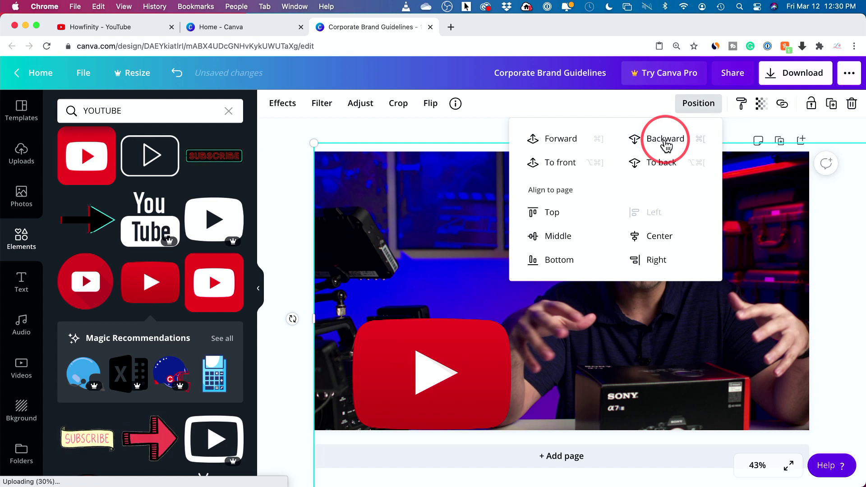
left_click(665, 142)
left_click(666, 139)
left_click(486, 131)
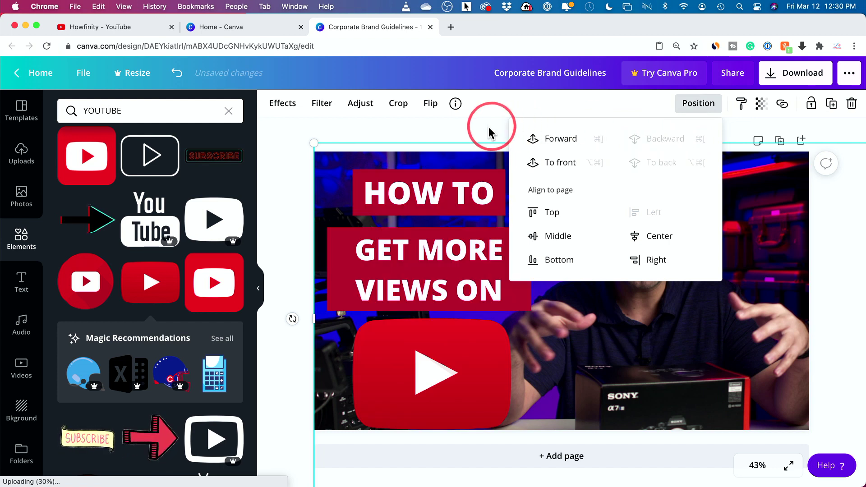
left_click(270, 198)
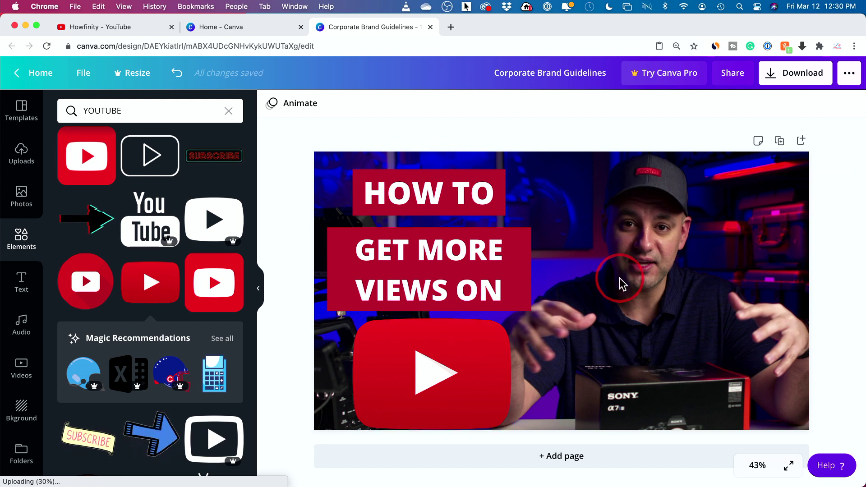
left_click(693, 253)
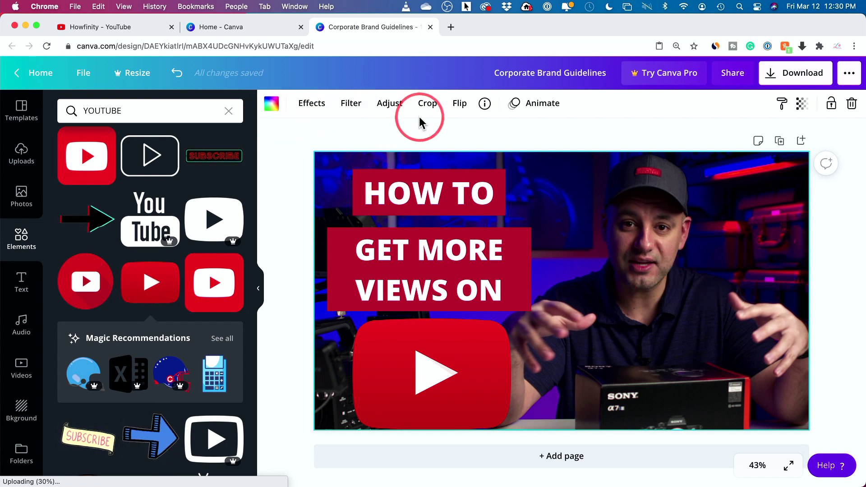
- Adjust the photo to brightness 20, contrast 35, saturation 21, blur 0 and vignette 100
left_click(397, 111)
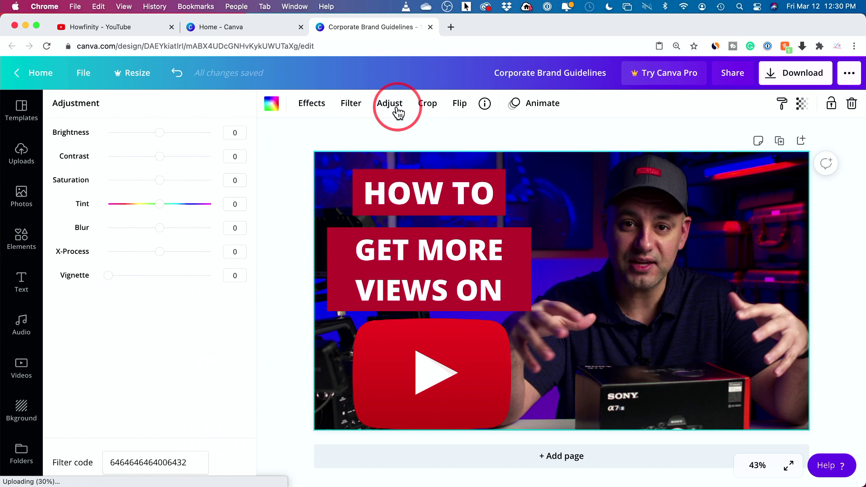
left_click_drag(161, 133, 171, 133)
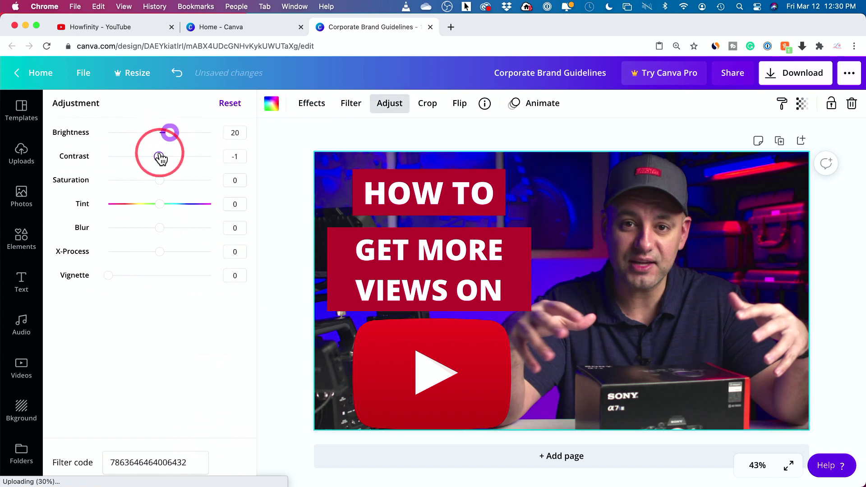
left_click_drag(160, 156, 179, 180)
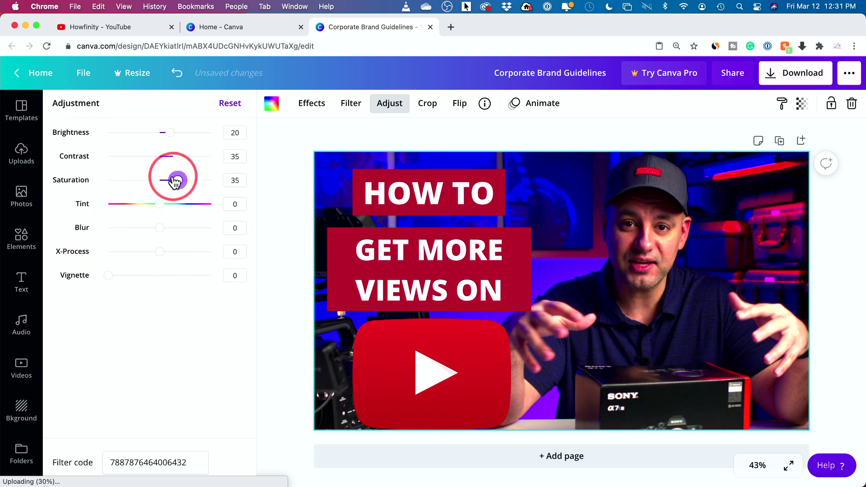
mouse_move(177, 180)
left_mouse_down()
mouse_move(155, 182)
mouse_move(171, 182)
left_mouse_up()
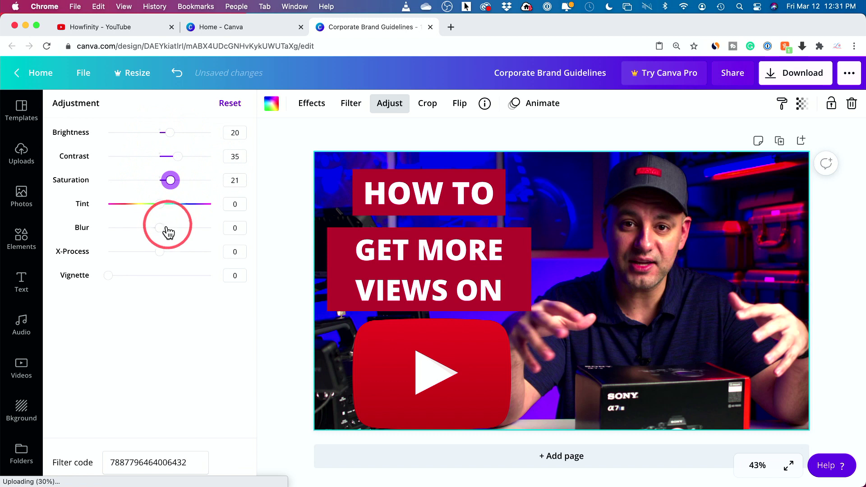
left_click_drag(160, 228, 184, 233)
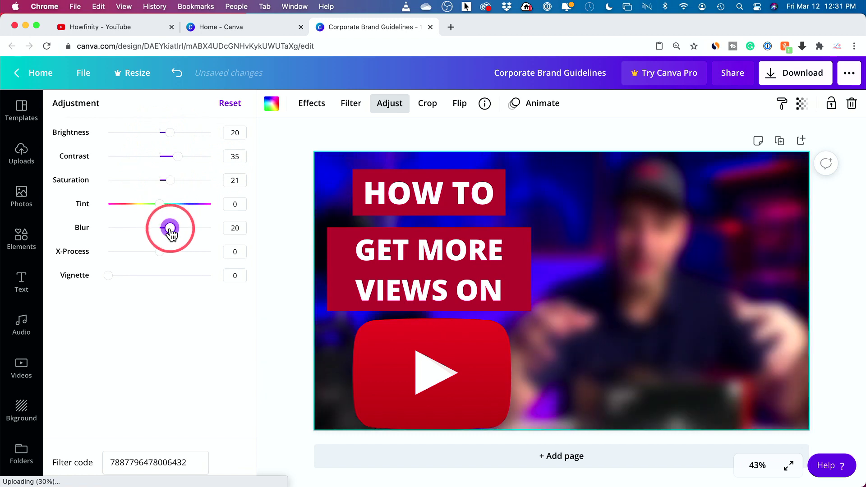
left_click_drag(171, 233, 160, 232)
left_click(679, 248)
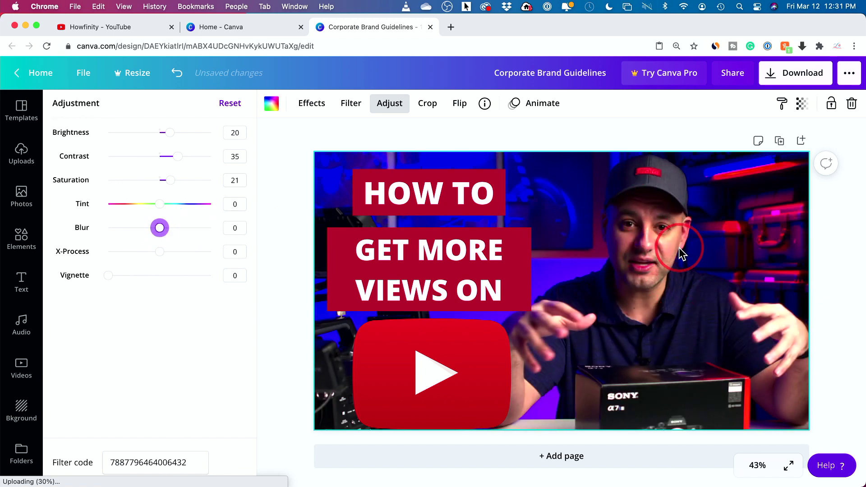
left_click_drag(108, 277, 211, 276)
left_click(351, 172)
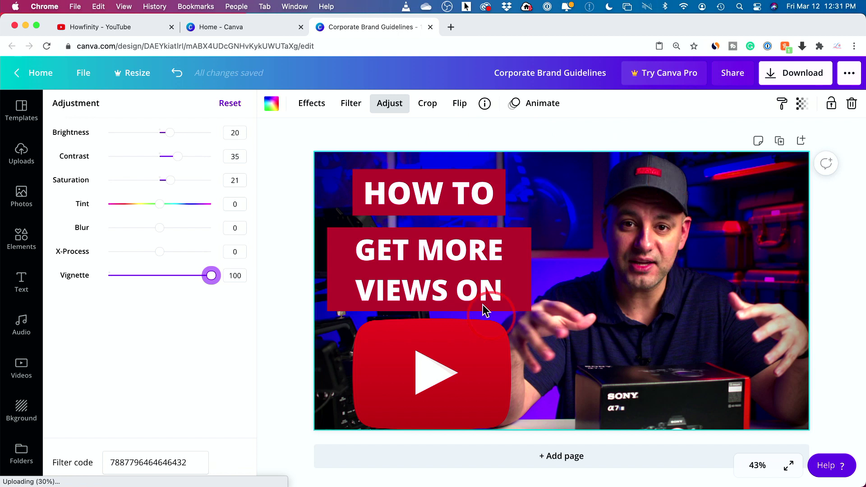
left_click(20, 284)
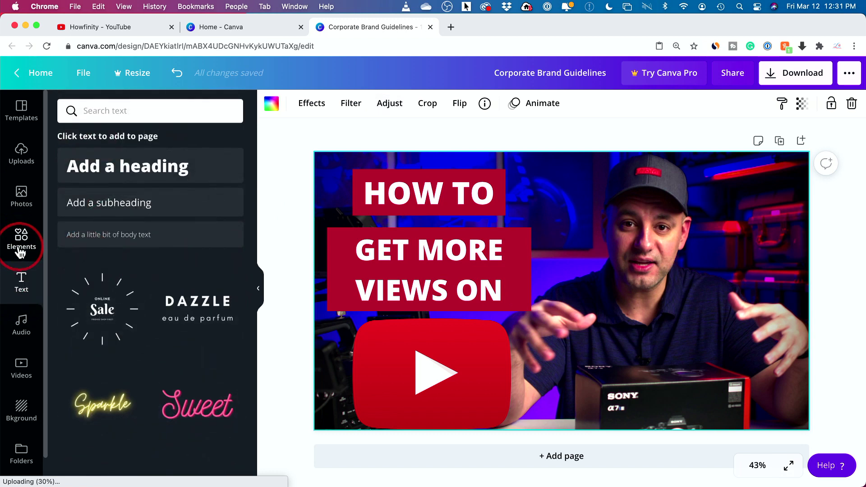
left_click(20, 250)
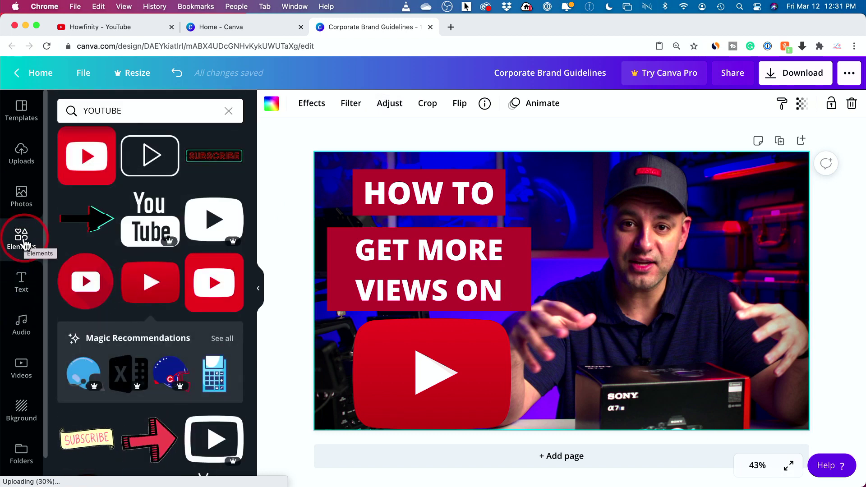
left_click(21, 414)
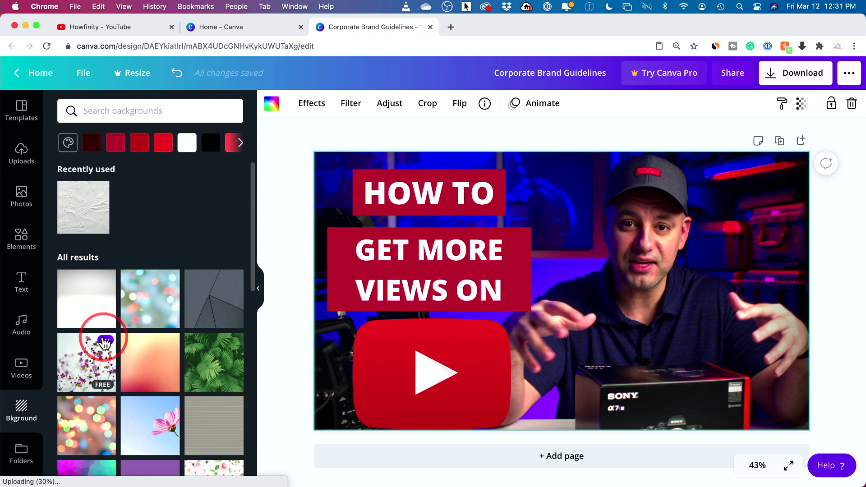
scroll(104, 343, "down", 3)
scroll(248, 315, "down", 4)
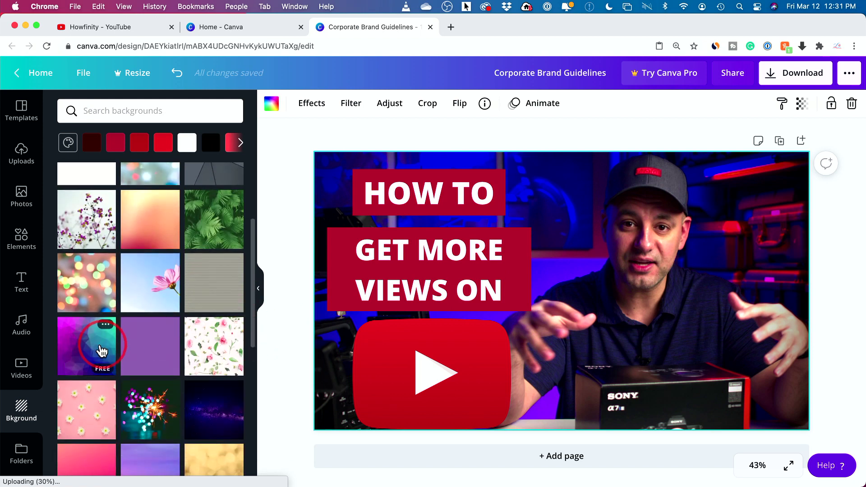
left_click(78, 357)
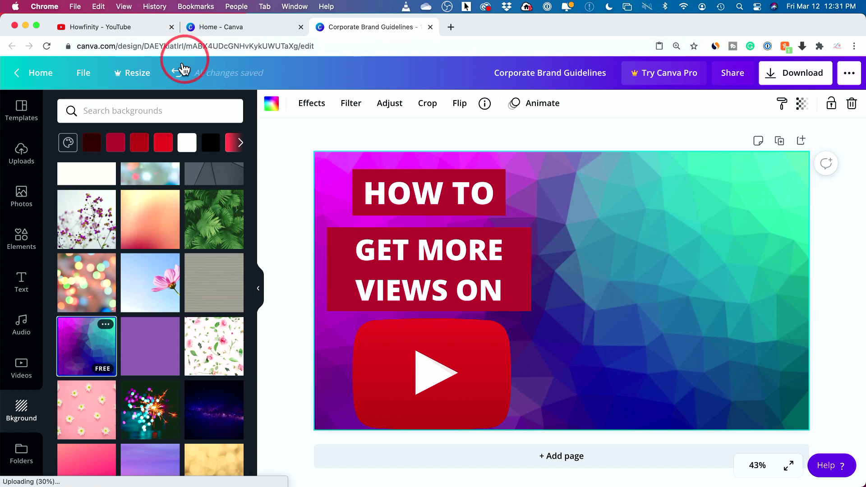
left_click(179, 76)
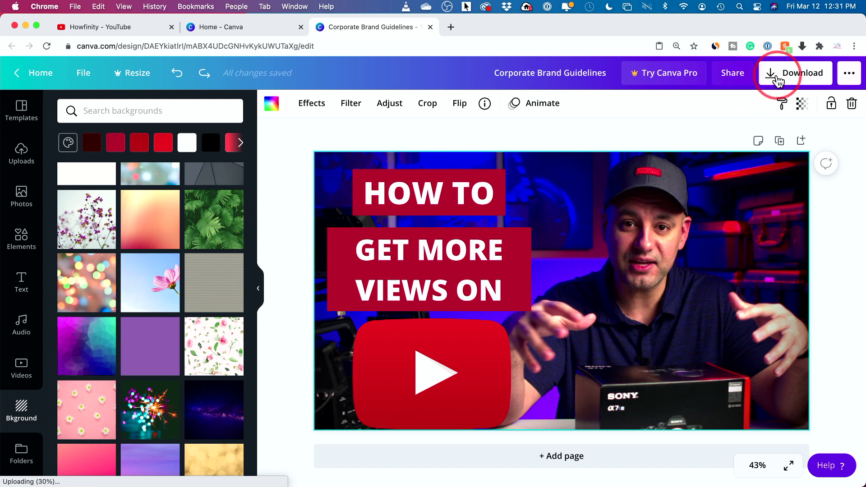
- Download the thumbnail as a 1920 × 1080 PNG file
left_click(778, 79)
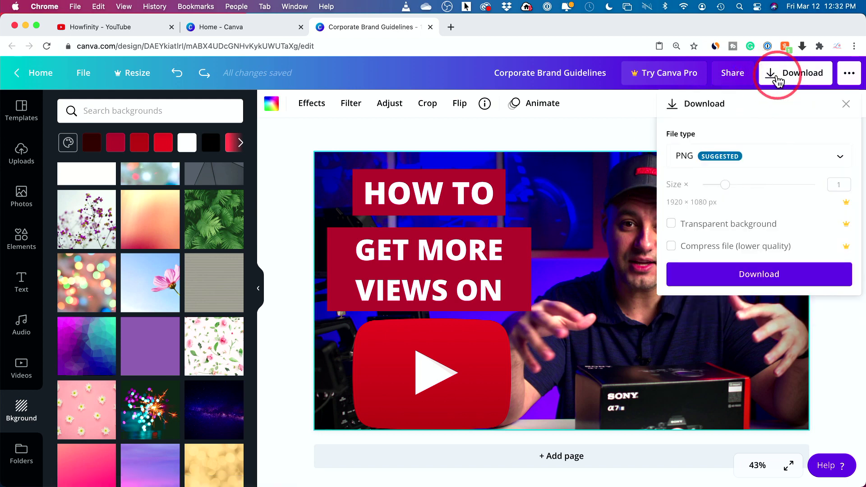
left_click(716, 166)
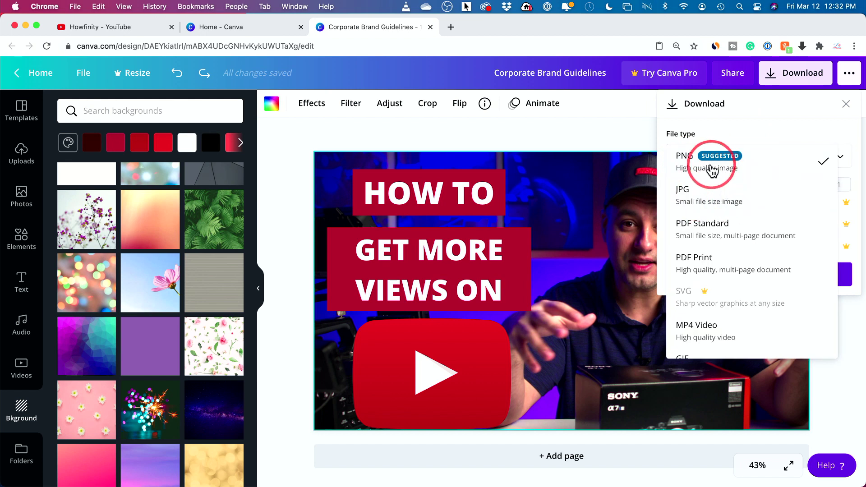
left_click(712, 170)
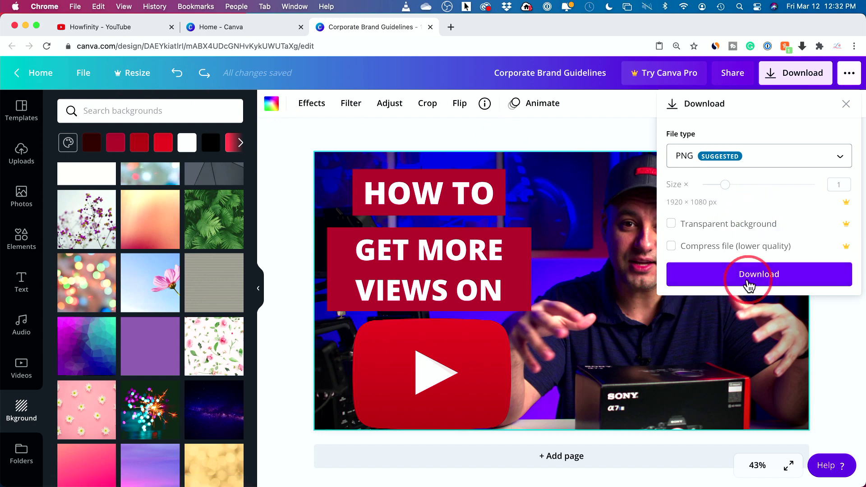
left_click(750, 274)
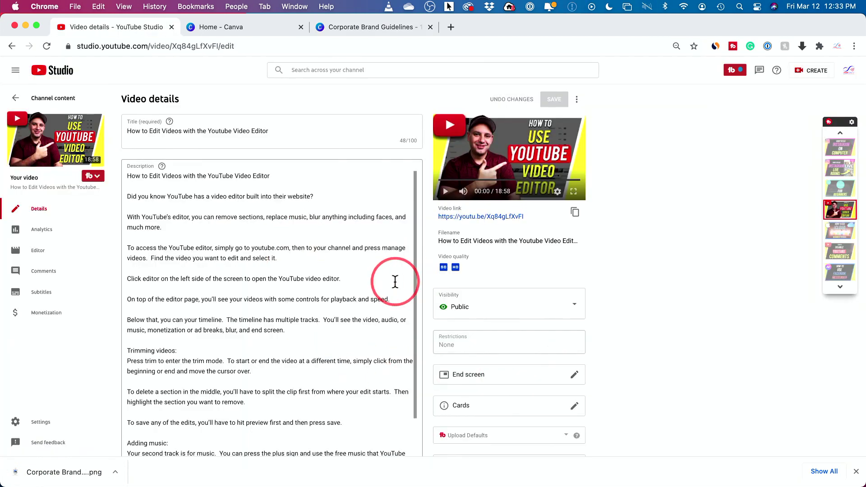
- At the Thumbnail section, choose Change for the current thumbnail, then close the file picker unused
scroll(264, 197, "down", 10)
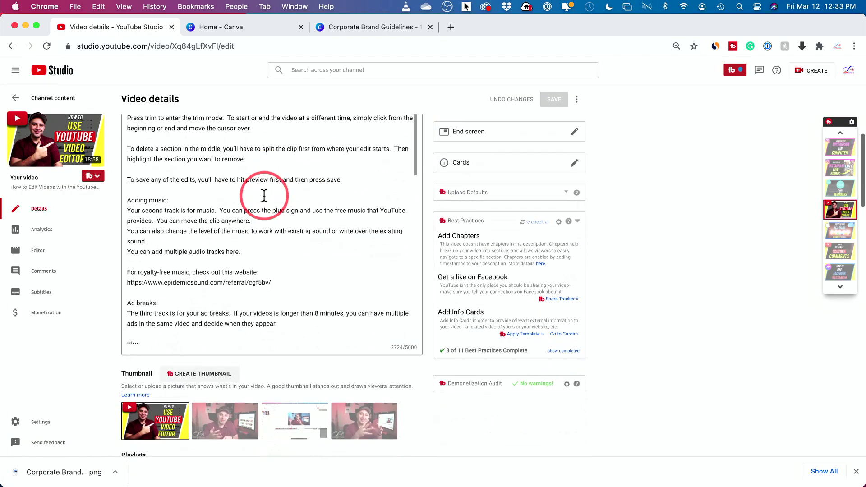
scroll(458, 350, "down", 5)
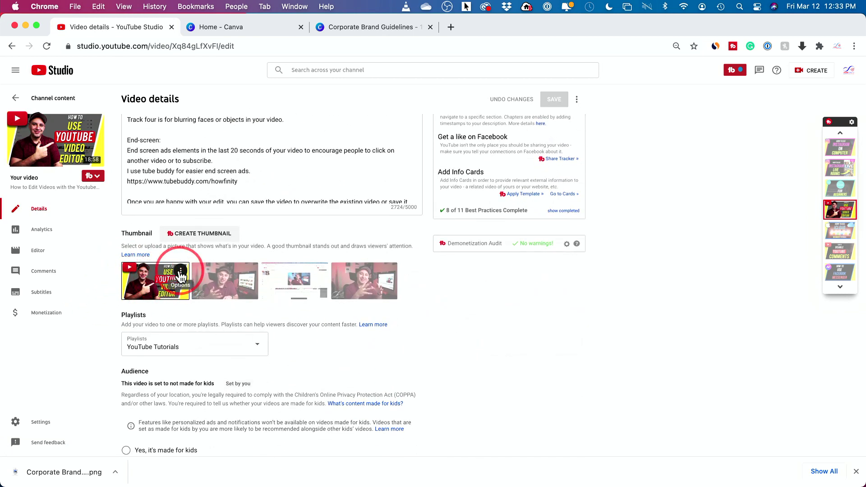
left_click(181, 273)
left_click(152, 273)
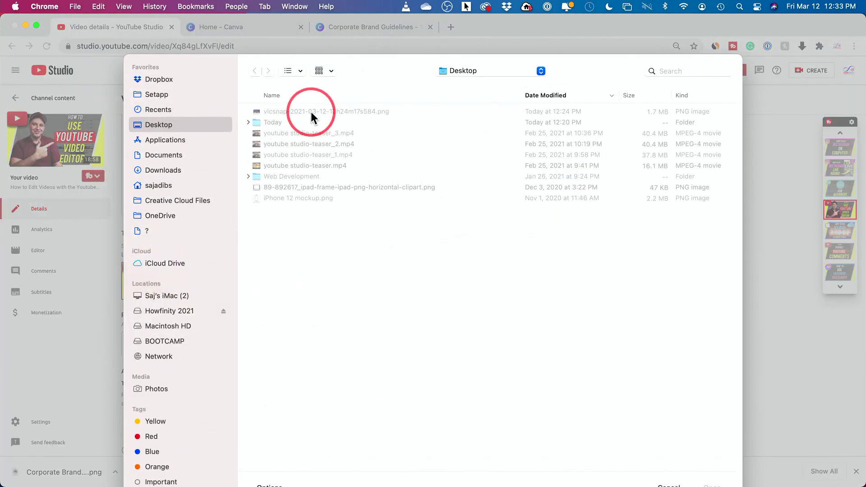
double_click(380, 186)
left_click(605, 23)
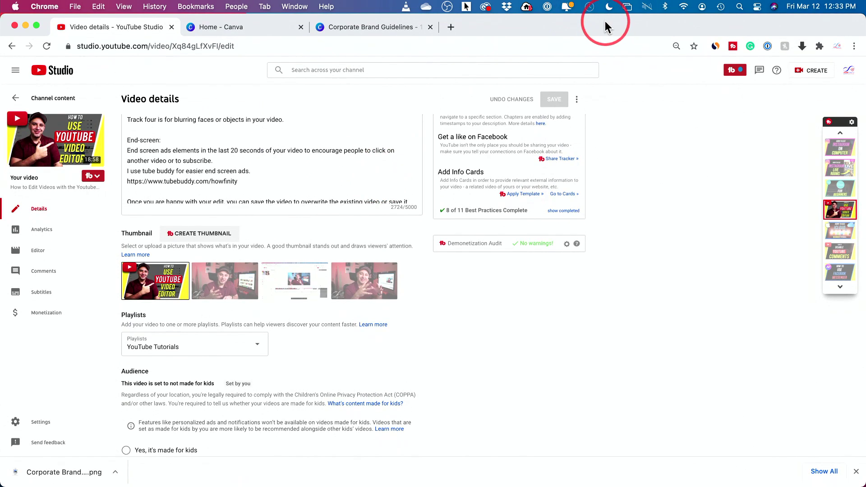
mouse_move(170, 276)
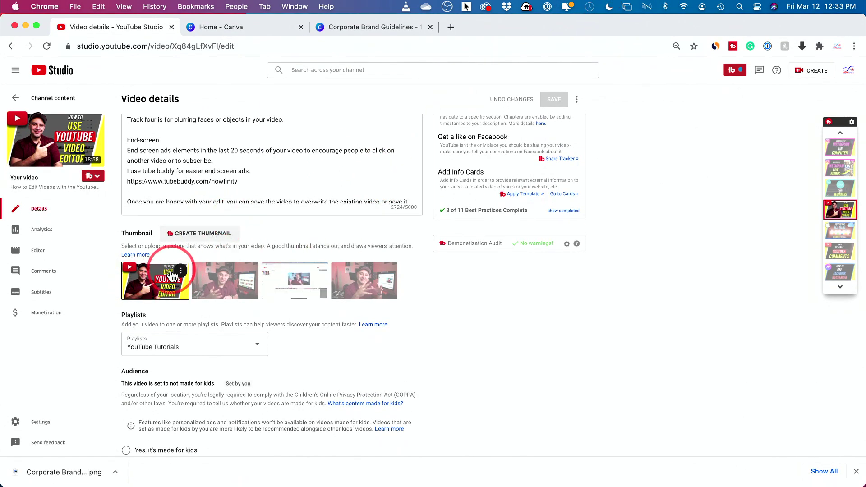